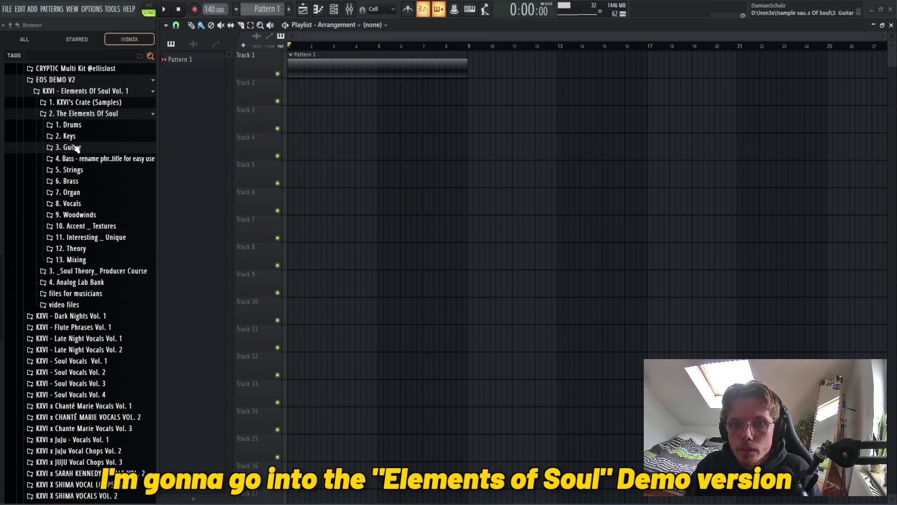
Open the Drum Breaks folder inside 1. Drums of The Elements Of Soul sample kit.
{"action": "scroll", "coordinate": [83, 164], "scroll_direction": "up", "scroll_amount": 2}
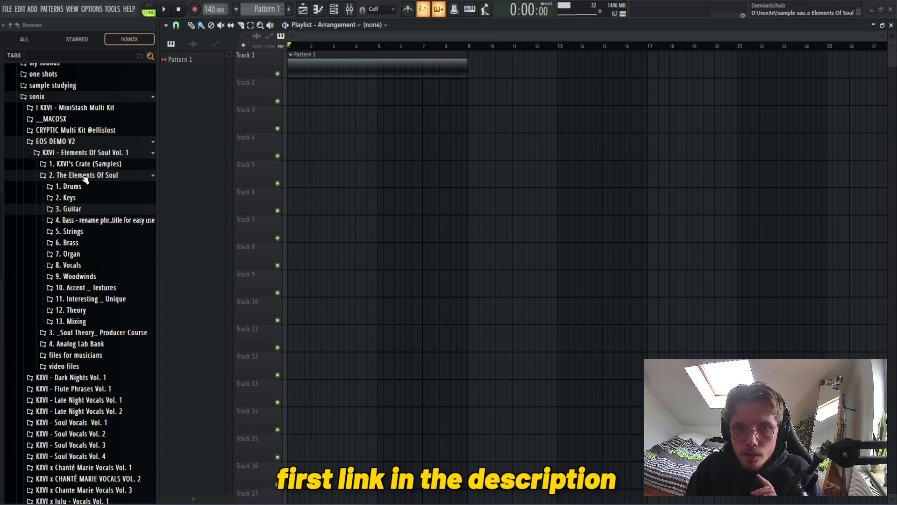
{"action": "left_click", "coordinate": [82, 188]}
{"action": "left_click", "coordinate": [83, 197]}
{"action": "scroll", "coordinate": [105, 260], "scroll_direction": "down", "scroll_amount": 3}
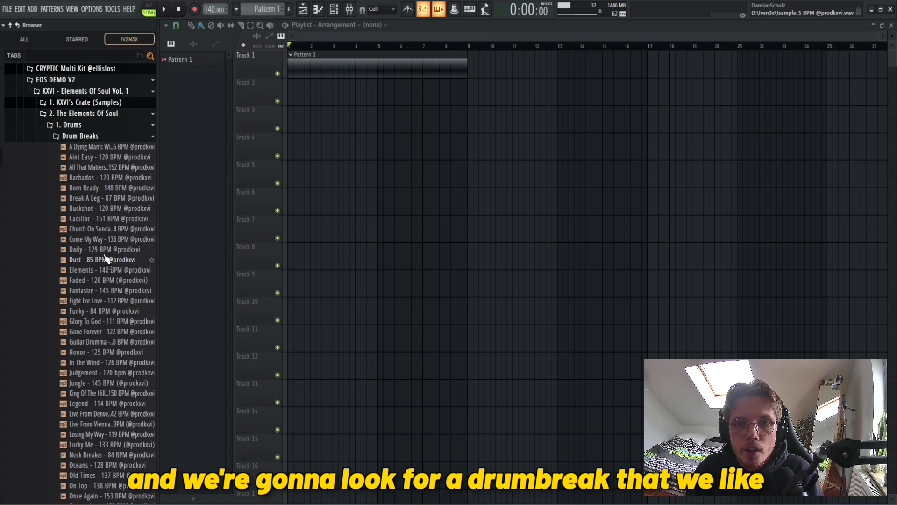
Audition drum breaks from the folder and place Daily - 129 BPM at the start of Track 2.
{"action": "scroll", "coordinate": [105, 254], "scroll_direction": "down", "scroll_amount": 3}
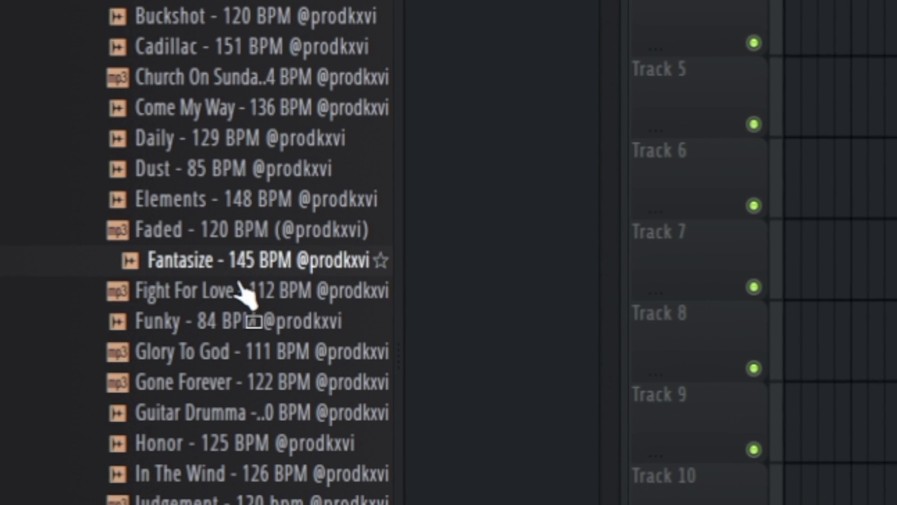
{"action": "left_click", "coordinate": [238, 297]}
{"action": "scroll", "coordinate": [240, 304], "scroll_direction": "down", "scroll_amount": 6}
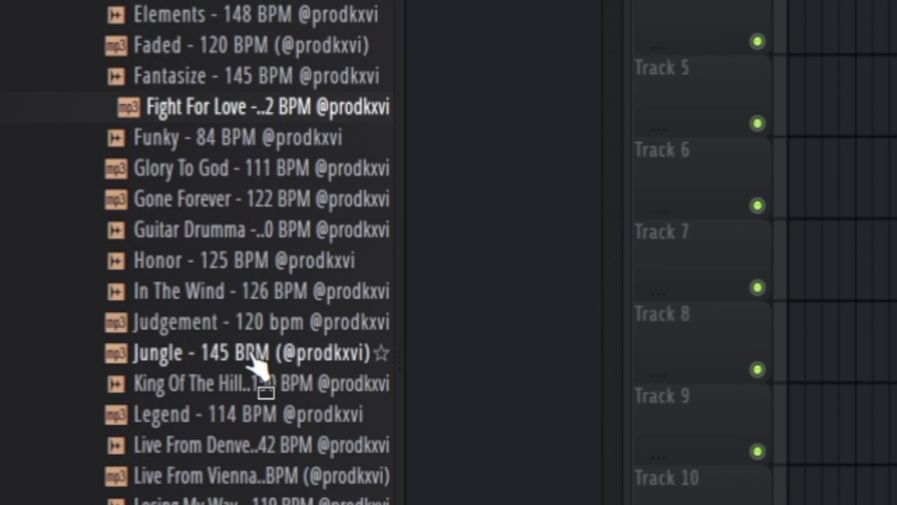
{"action": "scroll", "coordinate": [255, 355], "scroll_direction": "up", "scroll_amount": 3}
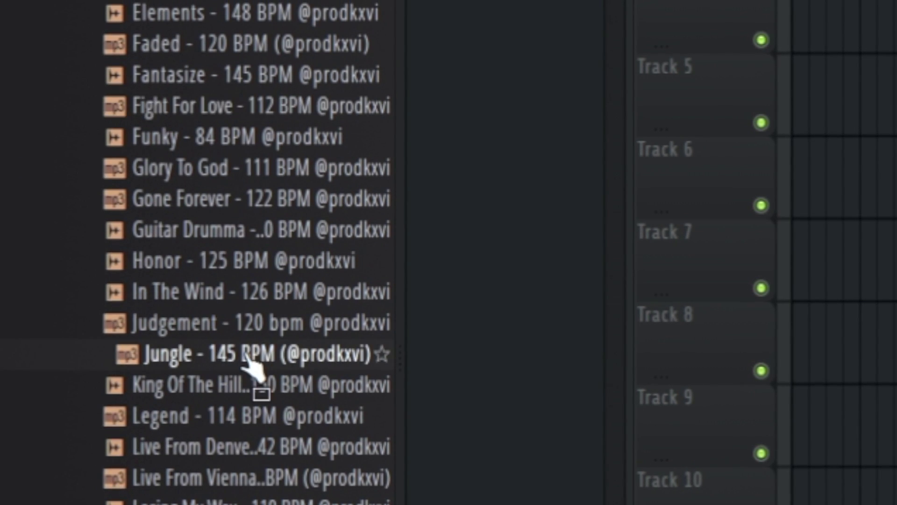
{"action": "scroll", "coordinate": [252, 369], "scroll_direction": "down", "scroll_amount": 3}
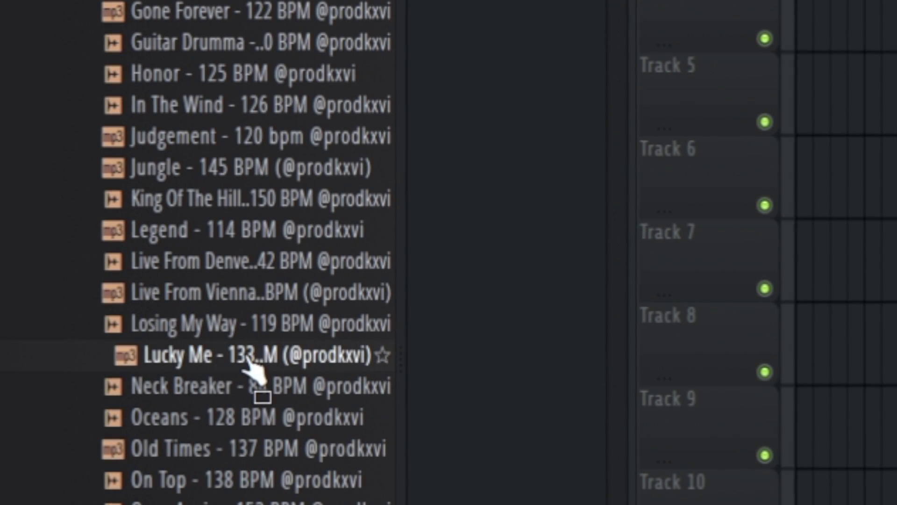
{"action": "scroll", "coordinate": [247, 361], "scroll_direction": "down", "scroll_amount": 3}
{"action": "left_click", "coordinate": [246, 359]}
{"action": "scroll", "coordinate": [249, 369], "scroll_direction": "down", "scroll_amount": 3}
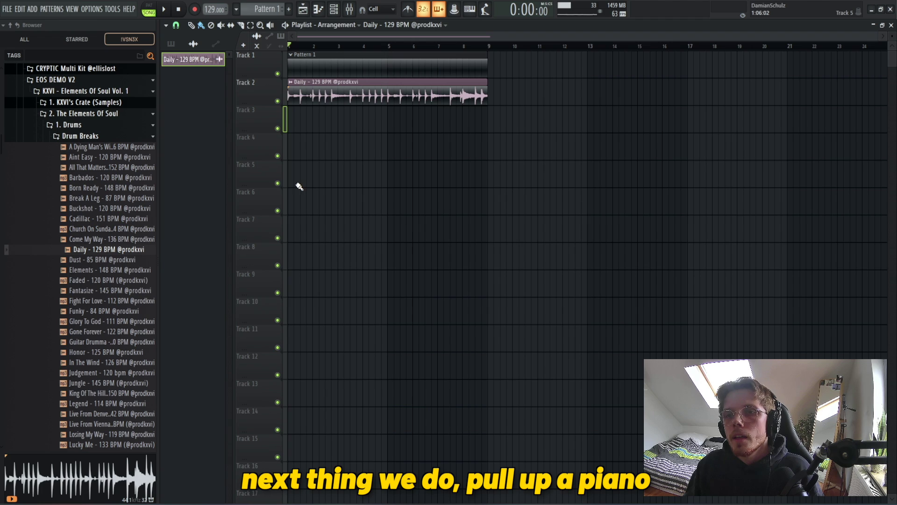
Open the Kontakt 7 piano roll and load the Daily - 129 BPM break into it as a background waveform.
{"action": "key", "text": "F6"}
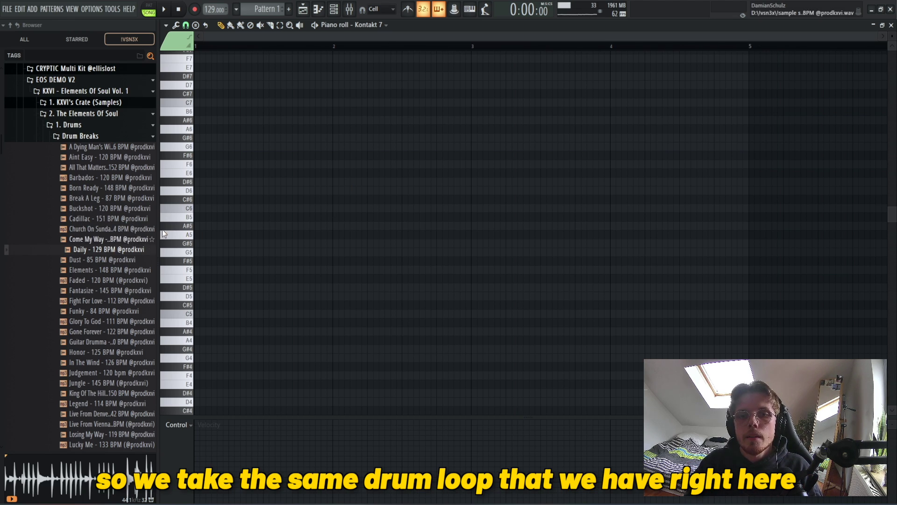
{"action": "key", "text": "F5"}
{"action": "key", "text": "F7"}
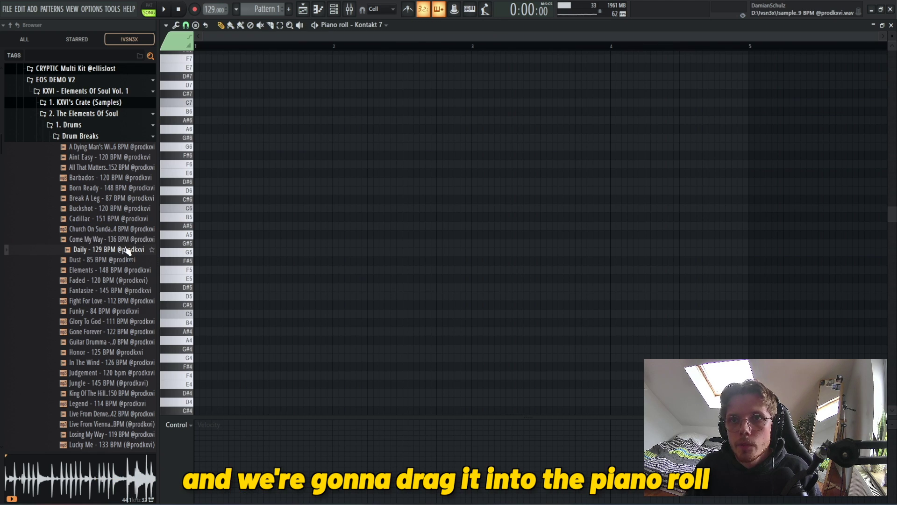
{"action": "left_click_drag", "start_coordinate": [313, 153], "coordinate": [315, 156]}
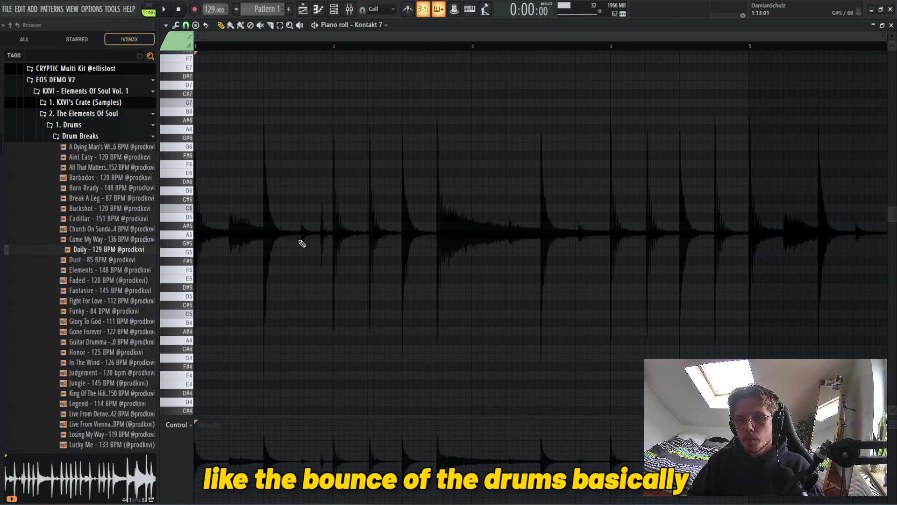
Add a C5 note at the start of bar 1 and stretch it across four bars.
{"action": "left_click", "coordinate": [255, 313]}
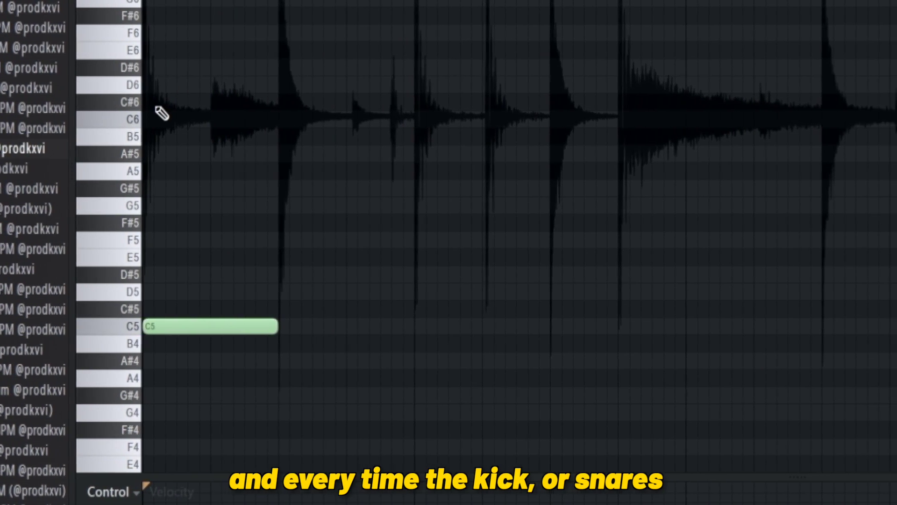
{"action": "scroll", "coordinate": [142, 270], "scroll_direction": "up", "scroll_amount": 1}
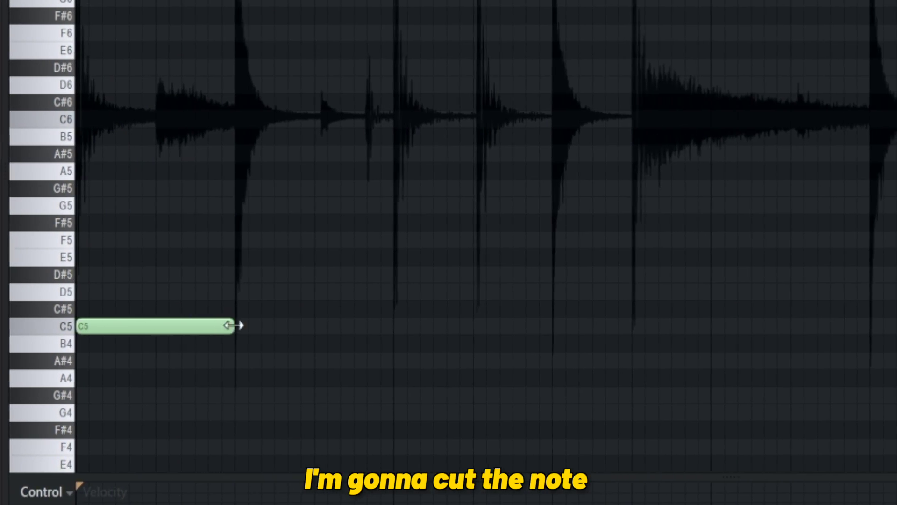
{"action": "scroll", "coordinate": [233, 325], "scroll_direction": "down", "scroll_amount": 1}
{"action": "left_click_drag", "start_coordinate": [212, 327], "coordinate": [895, 327]}
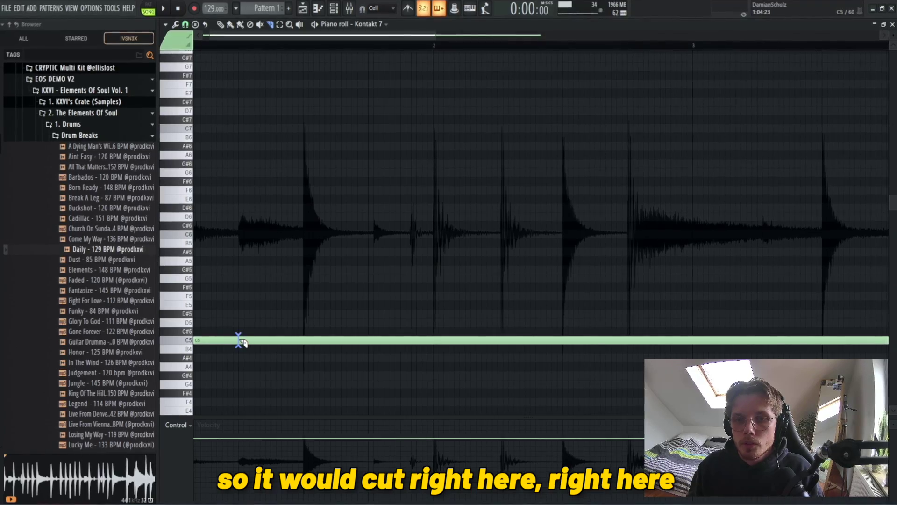
Slice the long C5 note at each kick and snare hit of the background waveform and hide the waveform.
{"action": "left_click", "coordinate": [240, 341]}
{"action": "left_click", "coordinate": [308, 340]}
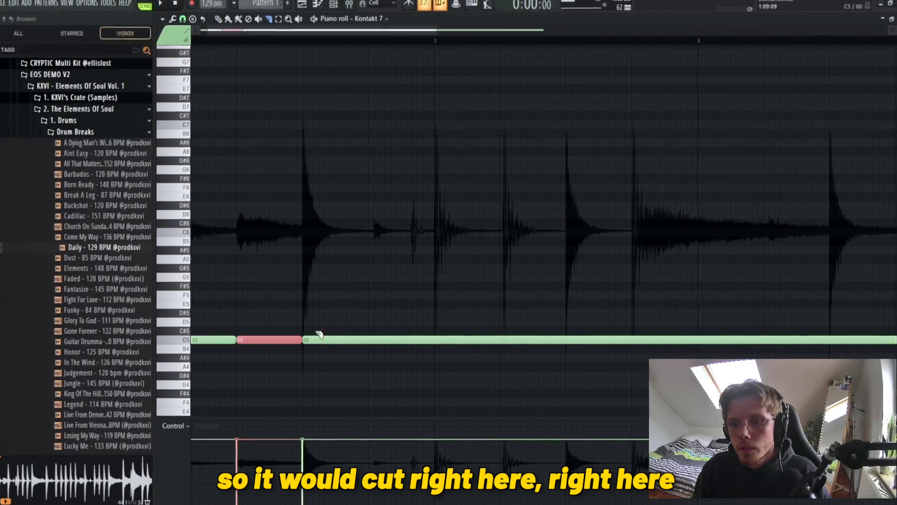
{"action": "left_click_drag", "start_coordinate": [369, 219], "coordinate": [369, 351]}
{"action": "left_click_drag", "start_coordinate": [406, 207], "coordinate": [410, 360]}
{"action": "left_click_drag", "start_coordinate": [438, 219], "coordinate": [438, 345]}
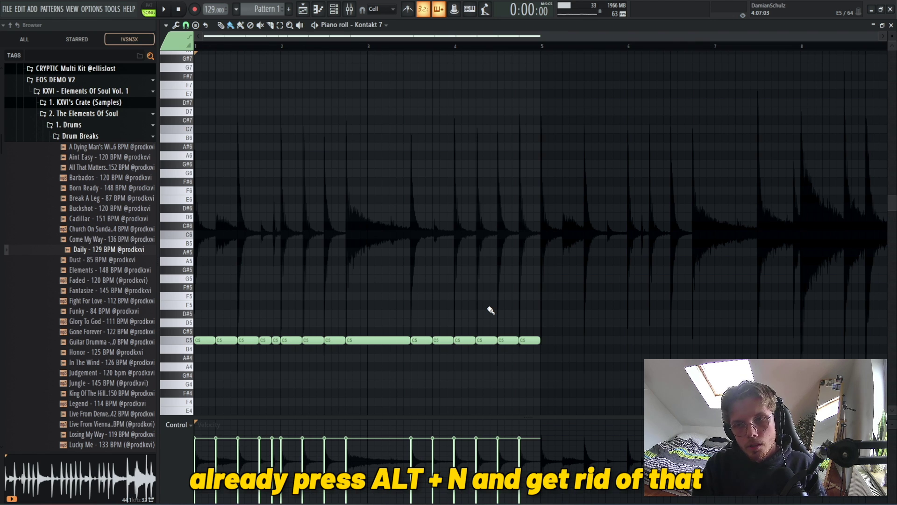
{"action": "key", "text": "alt+n"}
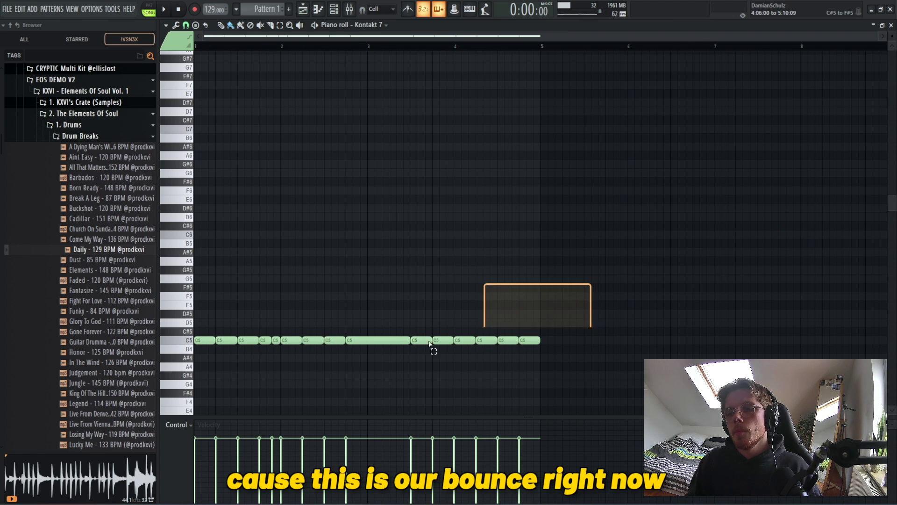
Select all the sliced C5 notes and transpose them up five semitones to F5.
{"action": "left_click_drag", "start_coordinate": [429, 343], "coordinate": [198, 373]}
{"action": "left_click", "coordinate": [483, 296], "text": "ctrl"}
{"action": "left_click_drag", "start_coordinate": [617, 275], "coordinate": [198, 379]}
{"action": "left_click_drag", "start_coordinate": [570, 283], "coordinate": [189, 389]}
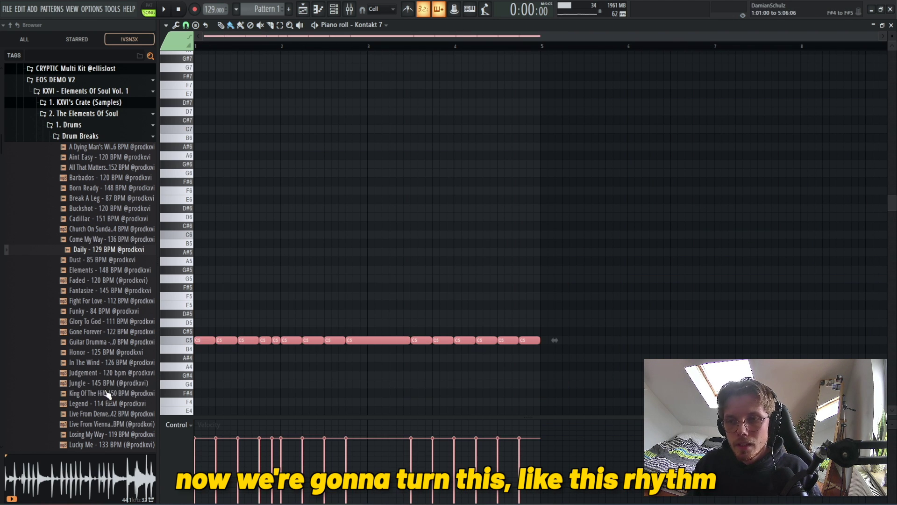
{"action": "key", "text": "space"}
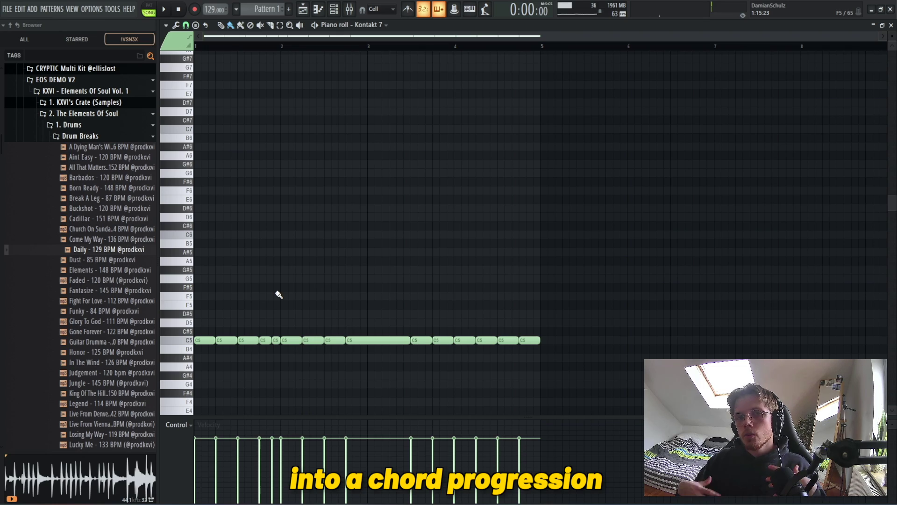
{"action": "key", "text": "Up"}
{"action": "key", "text": "Up"}
{"action": "key", "text": "Up"}
{"action": "key", "text": "Up"}
{"action": "key", "text": "Up"}
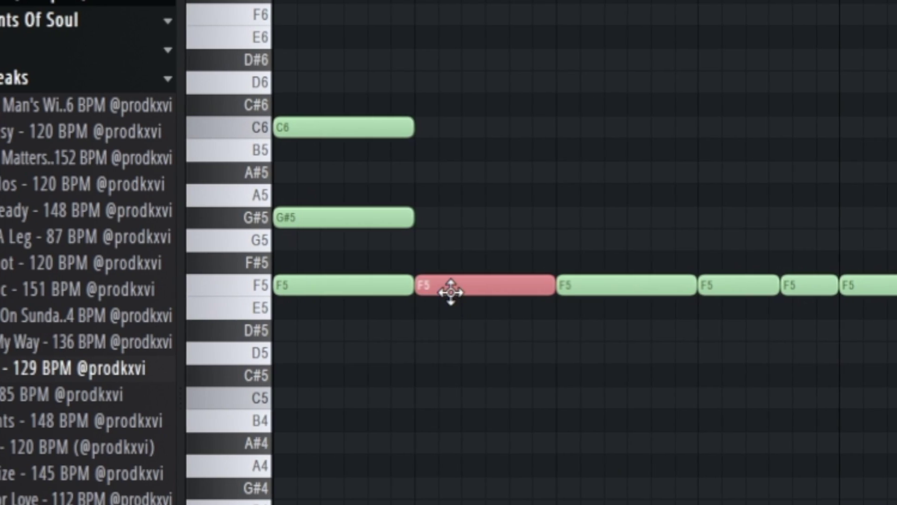
Stack G5 and C6 over the second F5 slice to form the second chord and play it back.
{"action": "left_click_drag", "start_coordinate": [450, 292], "coordinate": [421, 132]}
{"action": "key", "text": "space"}
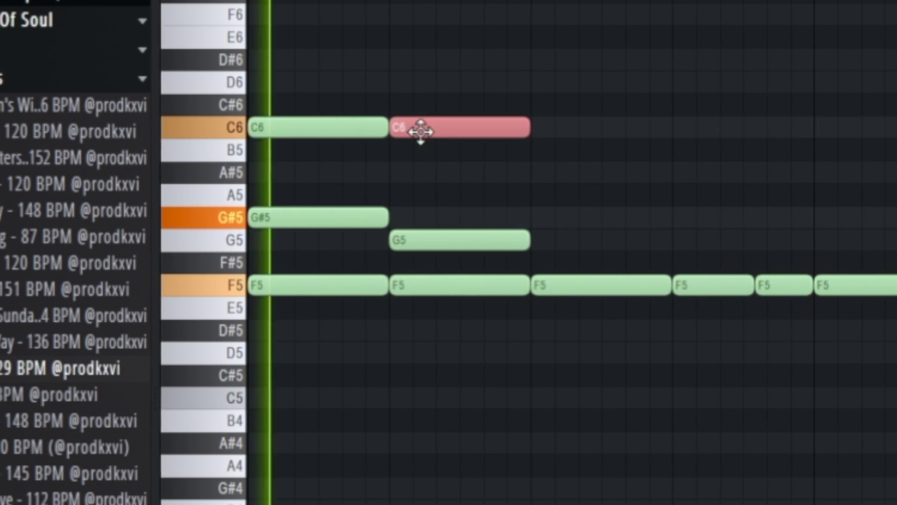
{"action": "scroll", "coordinate": [421, 136], "scroll_direction": "down", "scroll_amount": 3}
{"action": "key", "text": "space"}
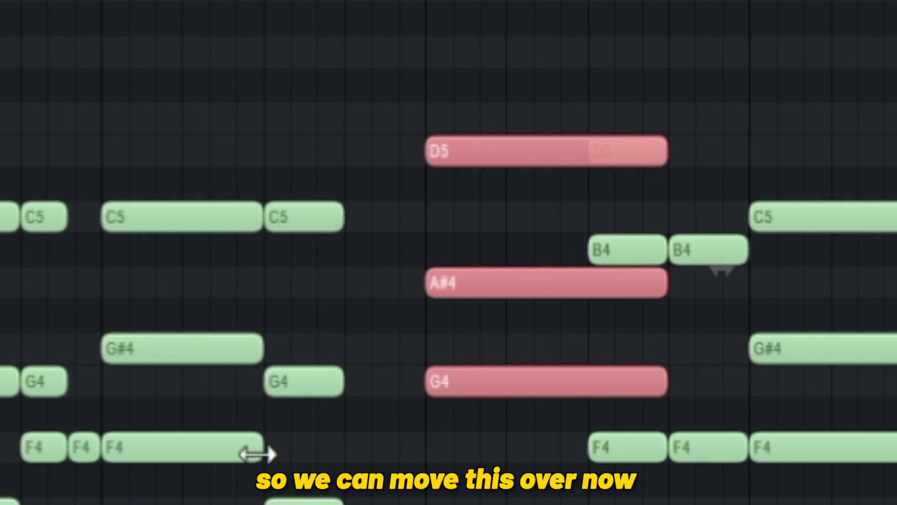
Copy the short C5, G4 and F4 notes from bar 1 into the gap at the end of bar 2 and play the progression.
{"action": "left_click_drag", "start_coordinate": [242, 150], "coordinate": [266, 356]}
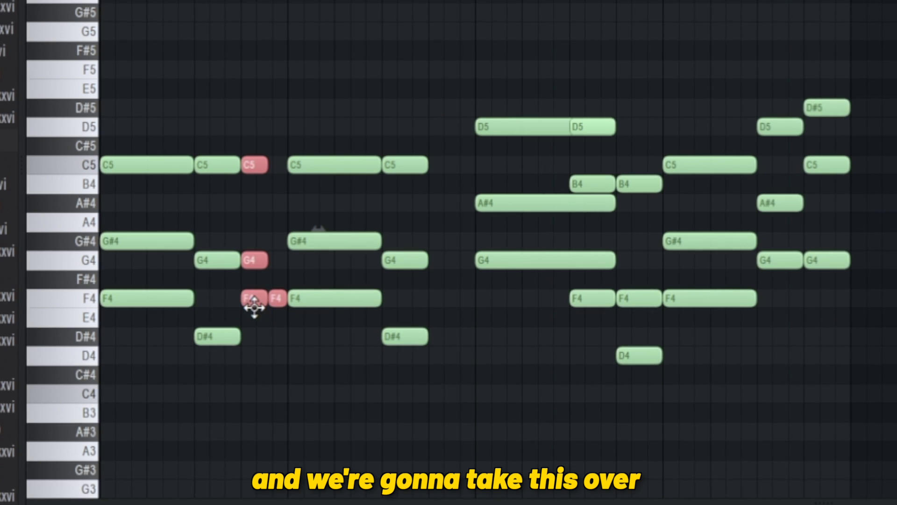
{"action": "left_click_drag", "start_coordinate": [254, 307], "coordinate": [443, 293]}
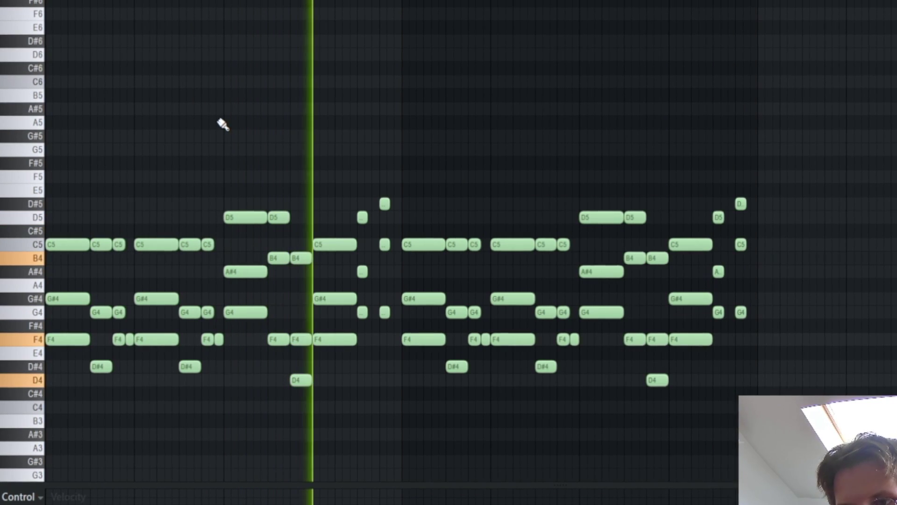
{"action": "left_click_drag", "start_coordinate": [309, 247], "coordinate": [297, 377]}
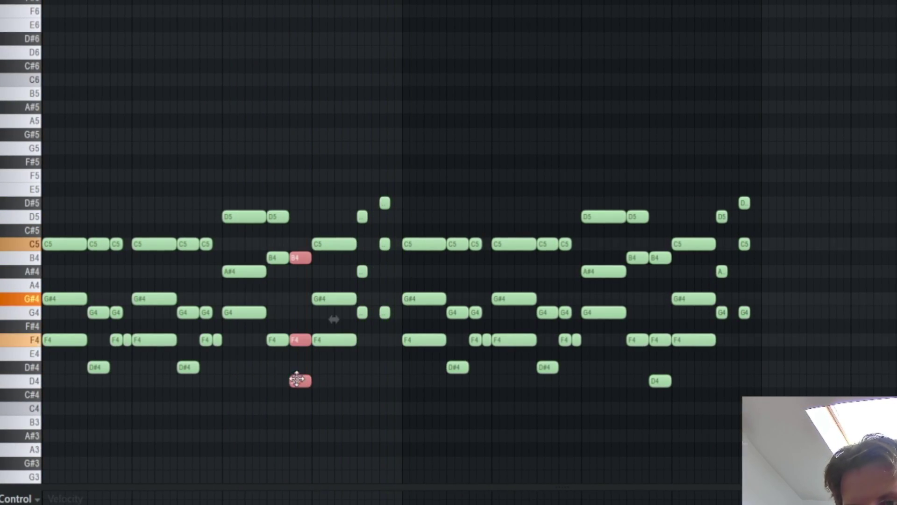
{"action": "key", "text": "space"}
{"action": "scroll", "coordinate": [99, 268], "scroll_direction": "up", "scroll_amount": 3}
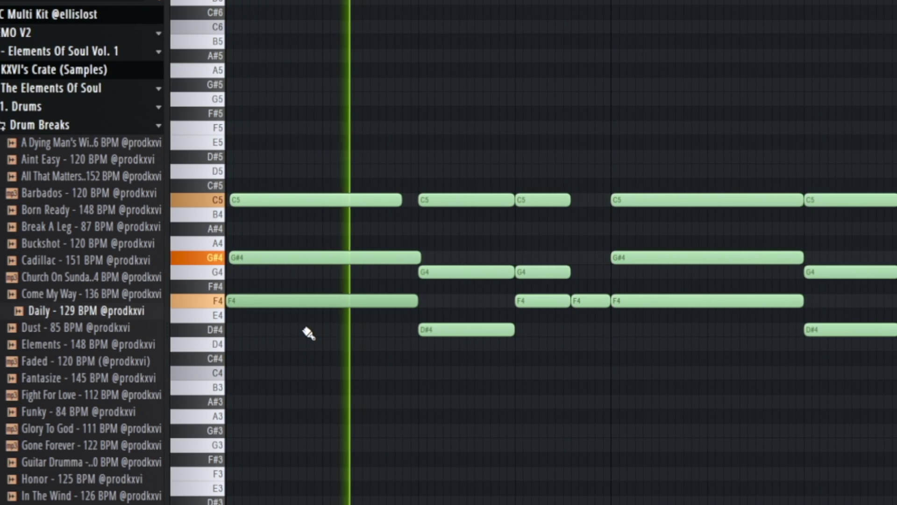
Shift the second chord's C5 and G4 notes slightly late and shorten them for a looser, humanized timing.
{"action": "key", "text": "space"}
{"action": "left_click_drag", "start_coordinate": [444, 200], "coordinate": [490, 200]}
{"action": "key", "text": "space"}
{"action": "key", "text": "space"}
{"action": "left_click_drag", "start_coordinate": [430, 269], "coordinate": [483, 261]}
{"action": "key", "text": "c"}
{"action": "right_click", "coordinate": [492, 273]}
{"action": "key", "text": "space"}
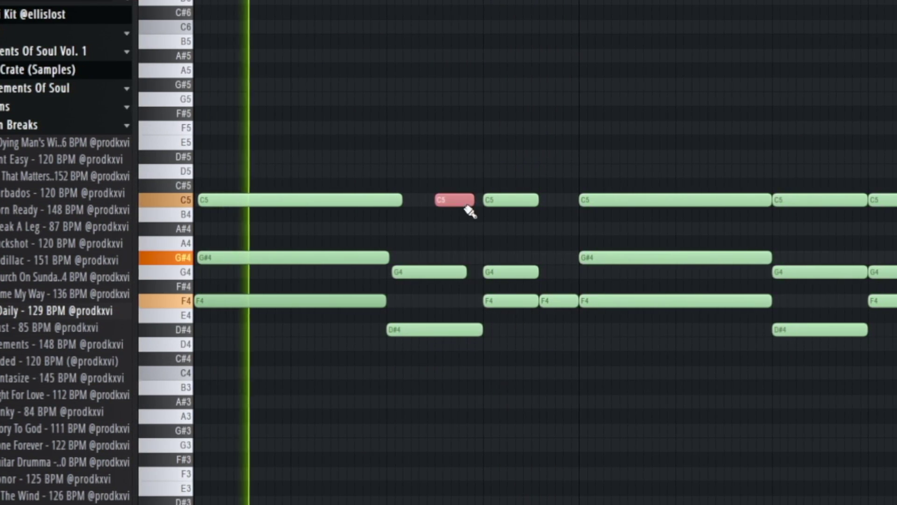
Save the project as Project_1 in a new project folder.
{"action": "key", "text": "ctrl+s"}
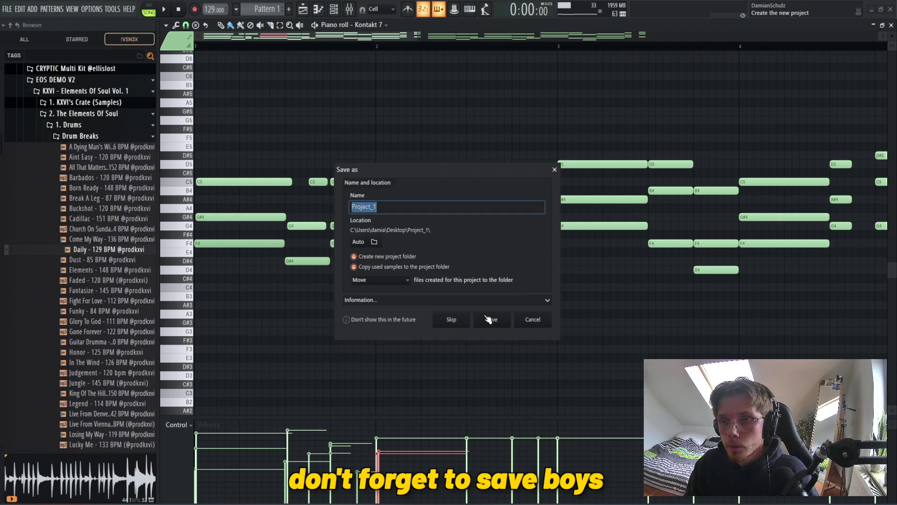
{"action": "left_click", "coordinate": [489, 319]}
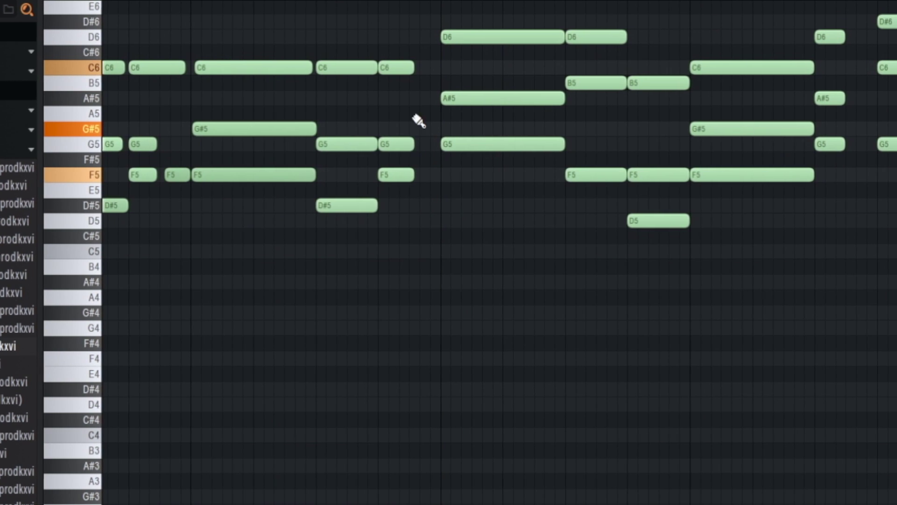
Lengthen the last C6, G5 and F5 chord of bar 2 up to the start of bar 3 and play the progression.
{"action": "left_click_drag", "start_coordinate": [406, 173], "coordinate": [427, 180]}
{"action": "key", "text": "ctrl+d"}
{"action": "scroll", "coordinate": [394, 183], "scroll_direction": "down", "scroll_amount": 2}
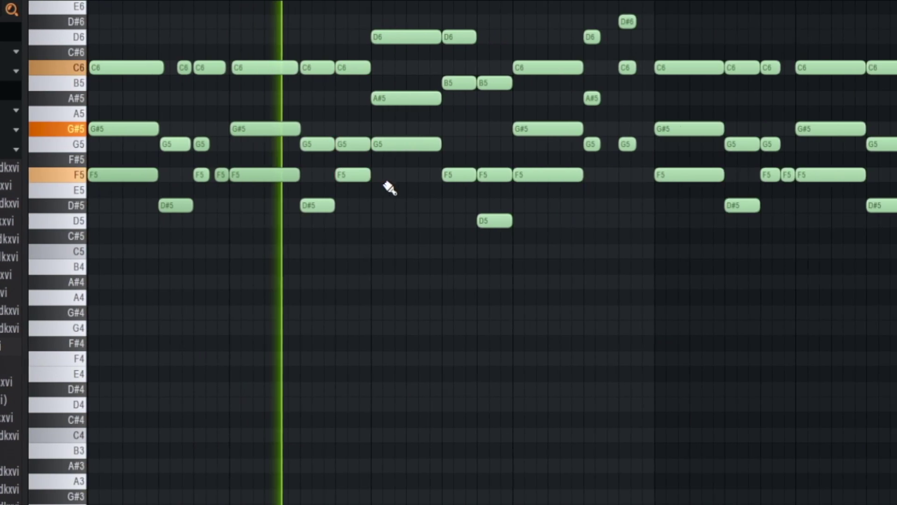
{"action": "scroll", "coordinate": [302, 189], "scroll_direction": "down", "scroll_amount": 1}
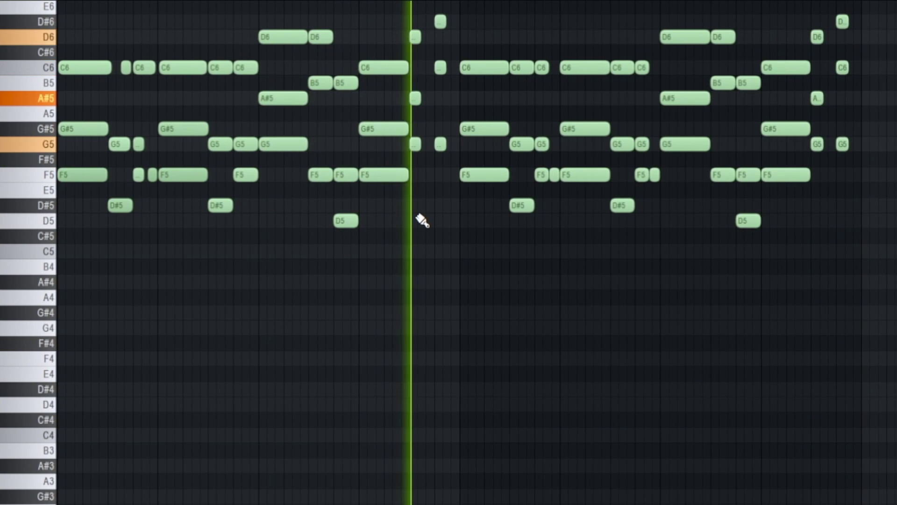
{"action": "scroll", "coordinate": [502, 255], "scroll_direction": "up", "scroll_amount": 3}
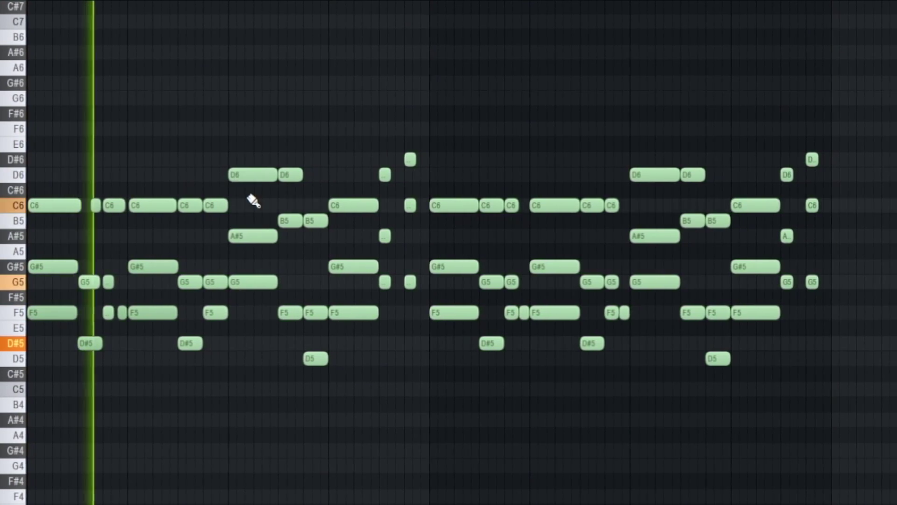
{"action": "left_click_drag", "start_coordinate": [510, 140], "coordinate": [479, 338]}
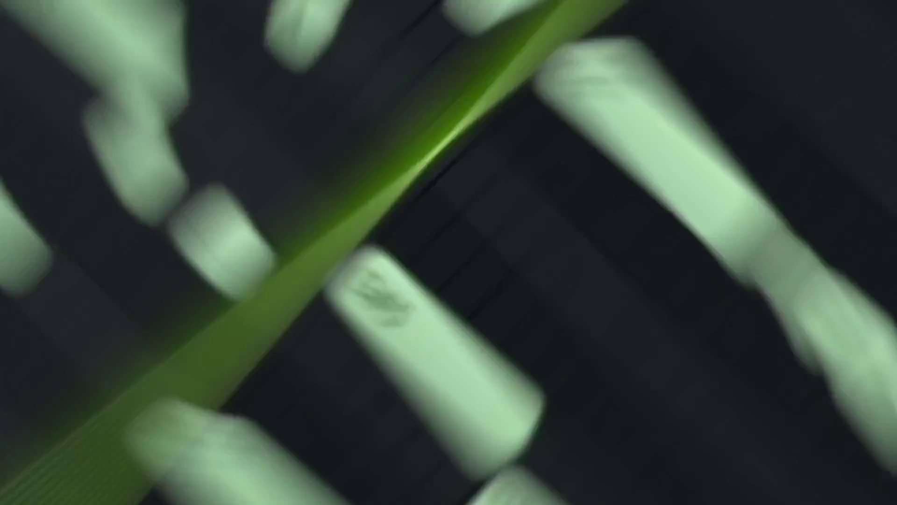
Return from the playlist to the Kontakt 7 piano roll and review the chords and melody during playback.
{"action": "scroll", "coordinate": [438, 227], "scroll_direction": "down", "scroll_amount": 8}
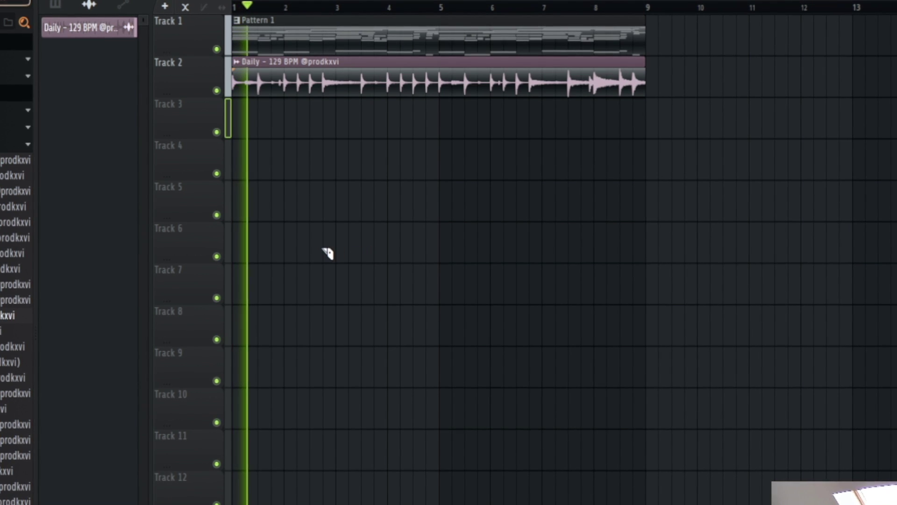
{"action": "key", "text": "F6"}
{"action": "left_click", "coordinate": [463, 286]}
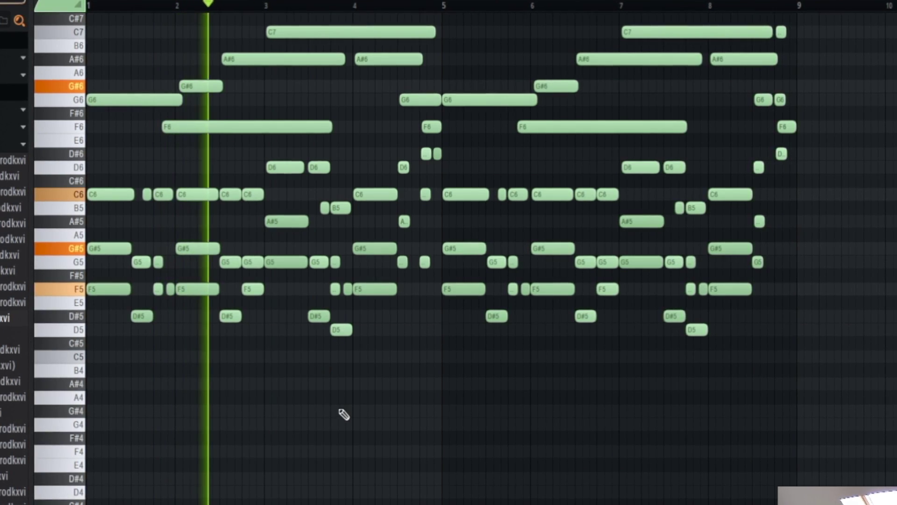
{"action": "scroll", "coordinate": [344, 414], "scroll_direction": "up", "scroll_amount": 3}
{"action": "scroll", "coordinate": [291, 421], "scroll_direction": "down", "scroll_amount": 3}
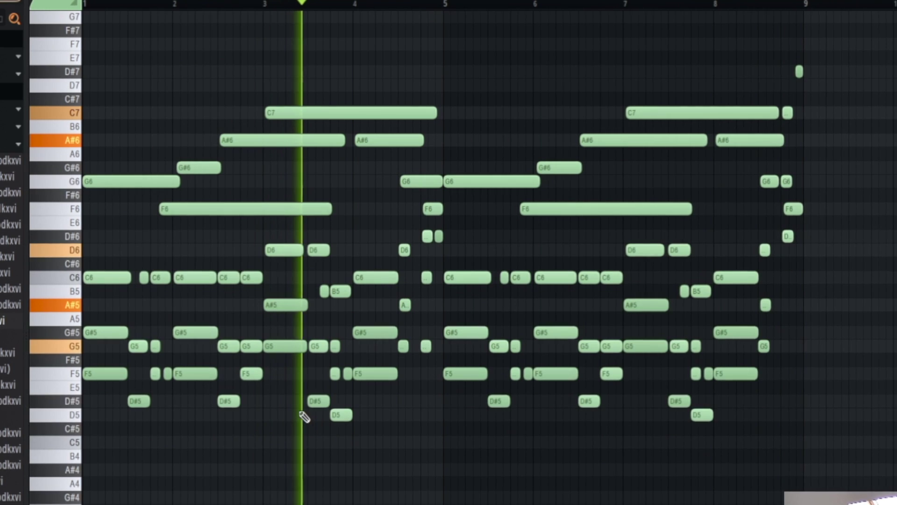
Audition Brass Phrase 1 and Brass Phrase 2 from the brass phrases folder against the drum break.
{"action": "scroll", "coordinate": [304, 414], "scroll_direction": "down", "scroll_amount": 3}
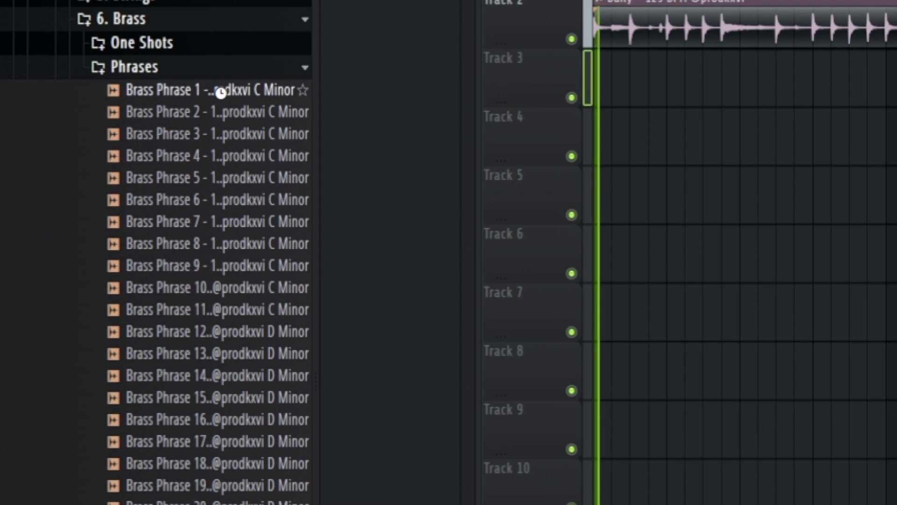
{"action": "left_click", "coordinate": [224, 93]}
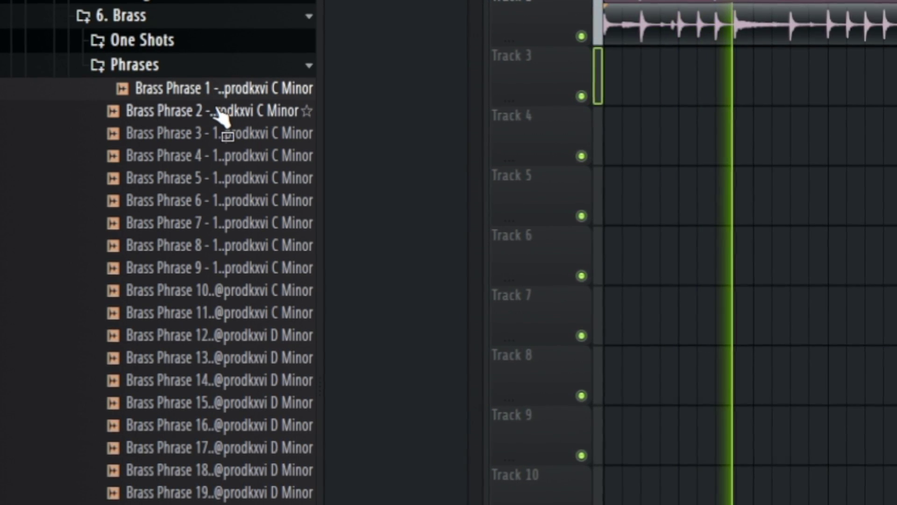
{"action": "left_click", "coordinate": [216, 116]}
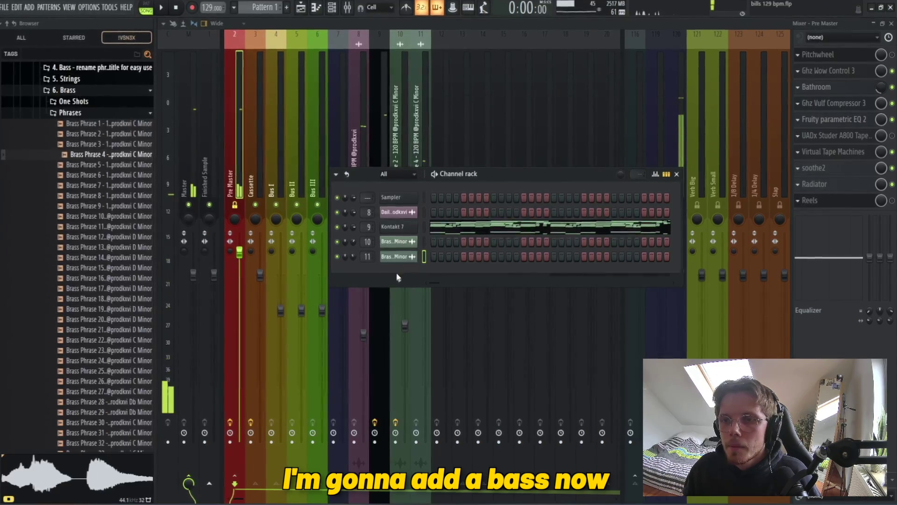
Bring up the instrument list for a new bass channel and look through the sample library folders.
{"action": "left_click", "coordinate": [397, 279]}
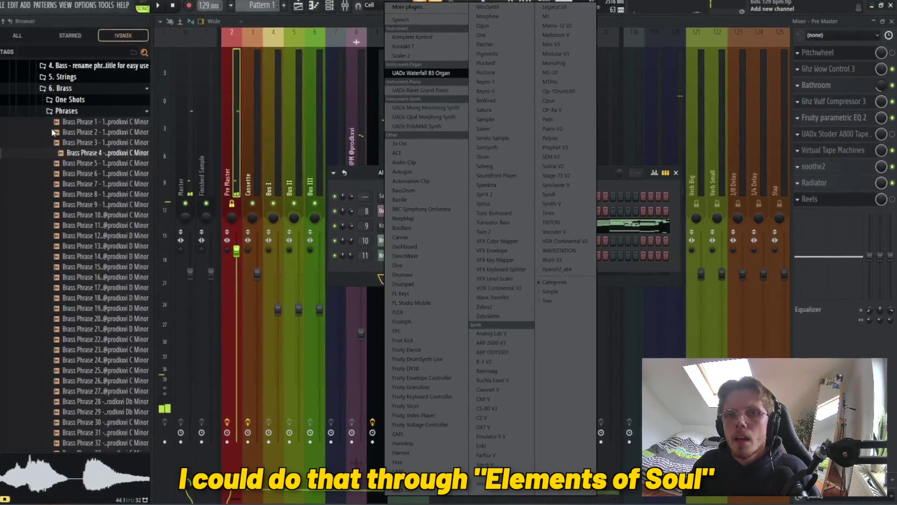
{"action": "left_click", "coordinate": [89, 114]}
{"action": "scroll", "coordinate": [72, 95], "scroll_direction": "up", "scroll_amount": 2}
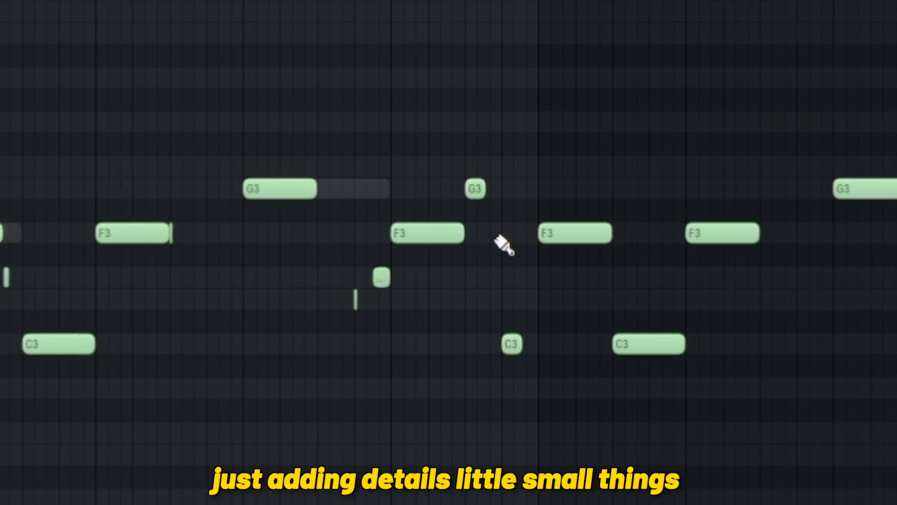
Review the bass line's small passing notes and select the two short ones leading into the F3 after the G3.
{"action": "scroll", "coordinate": [360, 292], "scroll_direction": "up", "scroll_amount": 4}
{"action": "left_click_drag", "start_coordinate": [294, 267], "coordinate": [245, 256]}
{"action": "scroll", "coordinate": [320, 241], "scroll_direction": "down", "scroll_amount": 5}
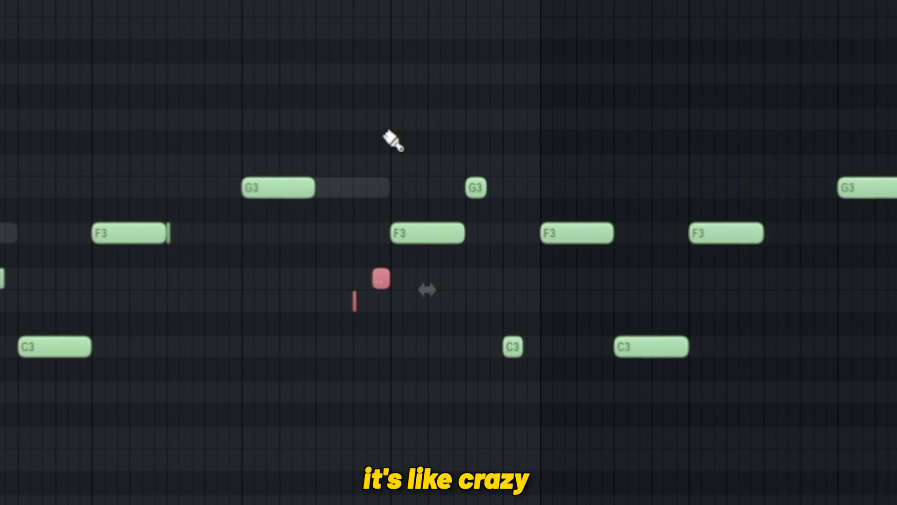
{"action": "scroll", "coordinate": [500, 226], "scroll_direction": "up", "scroll_amount": 2}
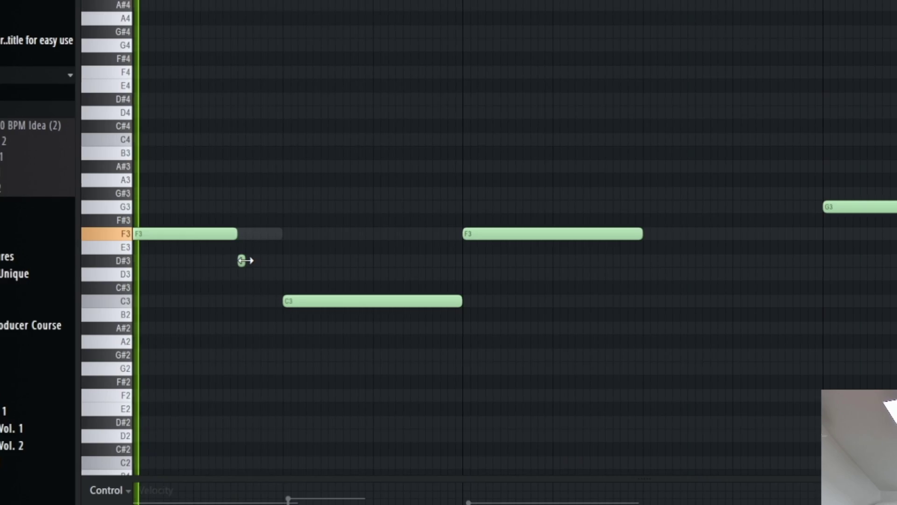
Adjust the short D#3 passing note after the first F3 and add a very short F3 right after the second F3.
{"action": "left_click_drag", "start_coordinate": [246, 260], "coordinate": [234, 285]}
{"action": "left_click", "coordinate": [193, 293]}
{"action": "scroll", "coordinate": [304, 294], "scroll_direction": "down", "scroll_amount": 3}
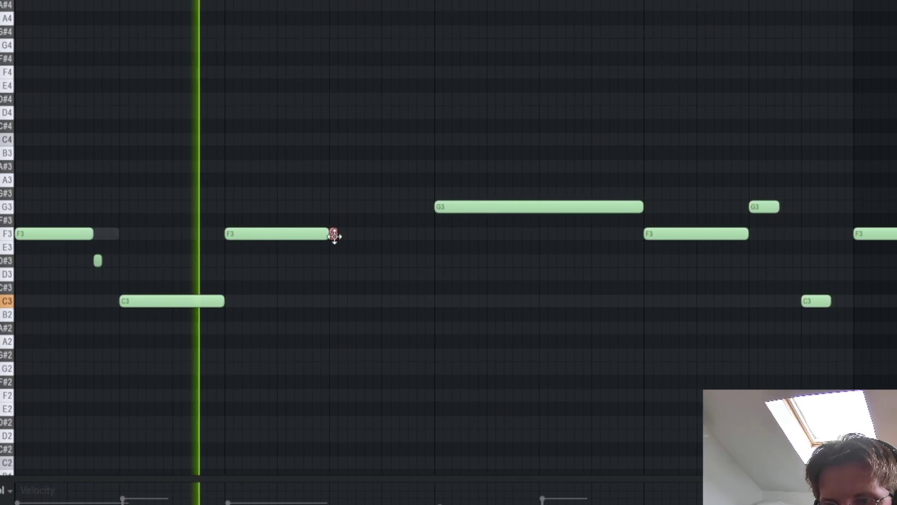
{"action": "left_click", "coordinate": [358, 234]}
{"action": "scroll", "coordinate": [364, 233], "scroll_direction": "up", "scroll_amount": 5}
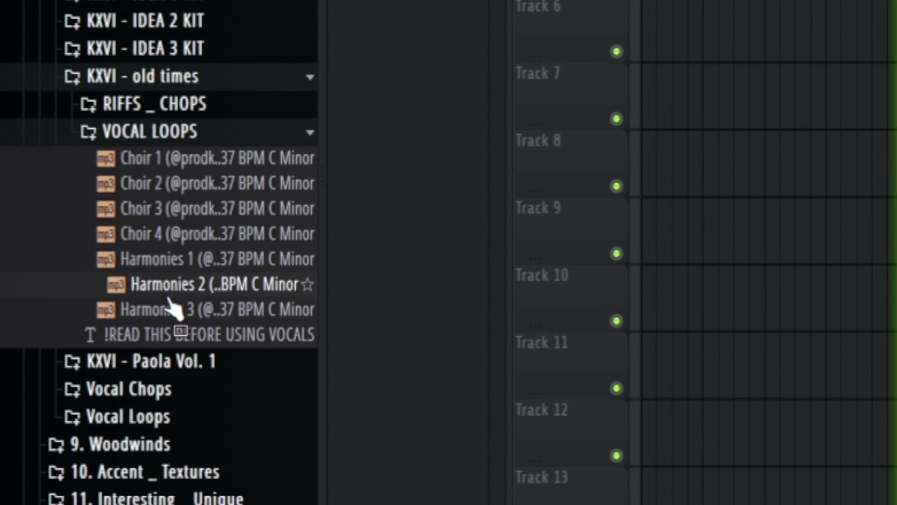
Place the Harmonies 3 vocal loop on Track 6 at bar 1 and open its audio clip settings.
{"action": "left_click_drag", "start_coordinate": [176, 307], "coordinate": [824, 101]}
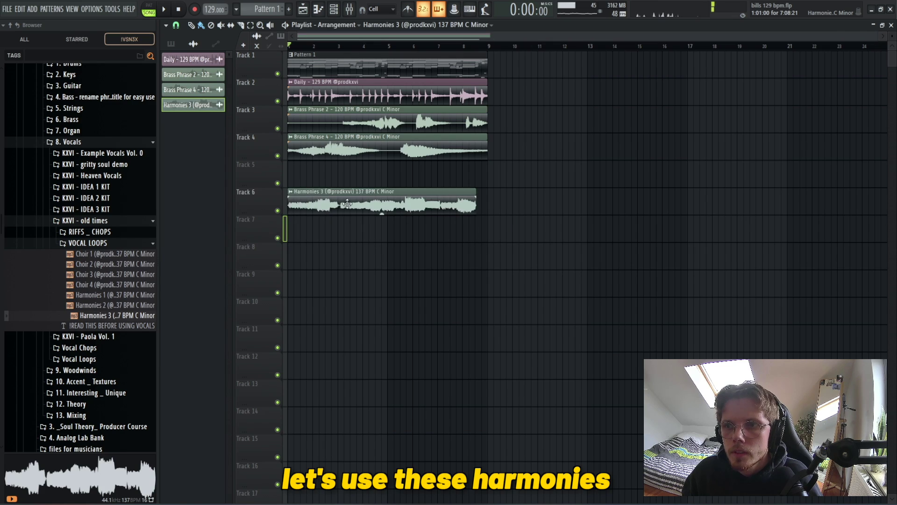
{"action": "double_click", "coordinate": [347, 204]}
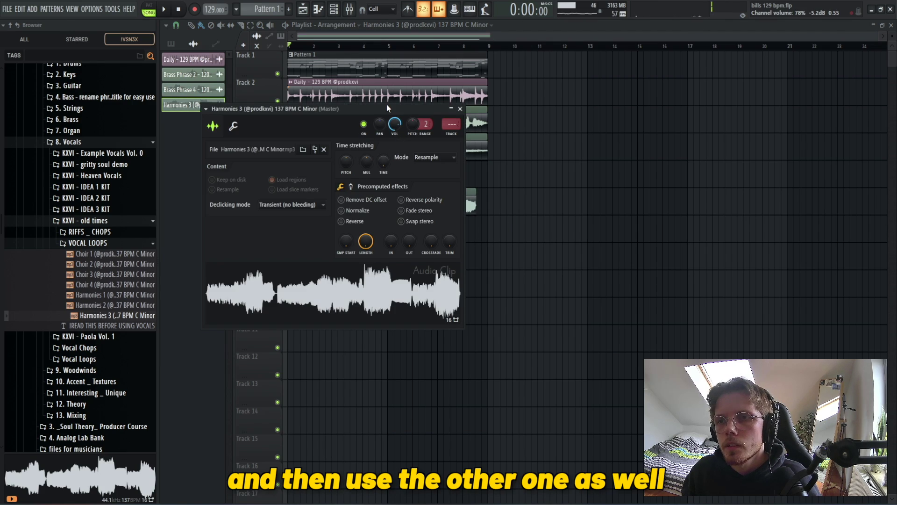
{"action": "left_click_drag", "start_coordinate": [387, 109], "coordinate": [406, 240]}
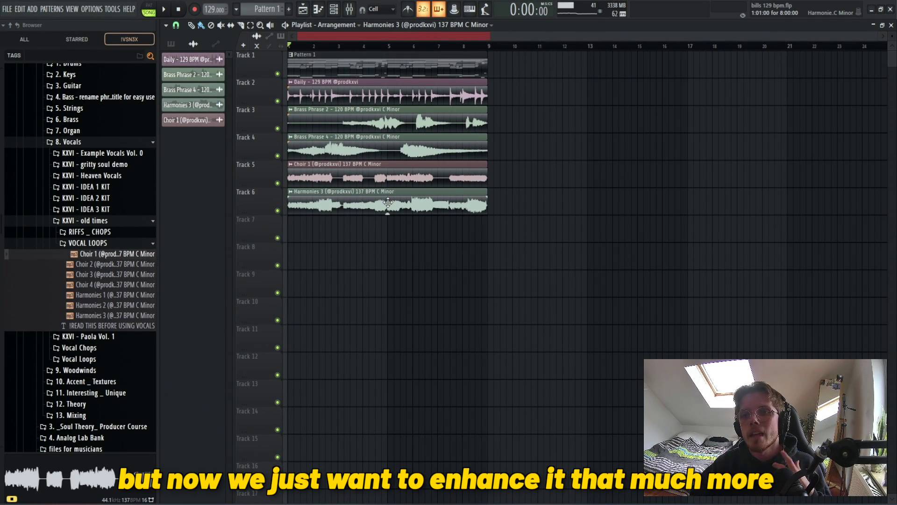
Add the Tremolator effect to the Kontakt 7 track in the mixer.
{"action": "key", "text": "F9"}
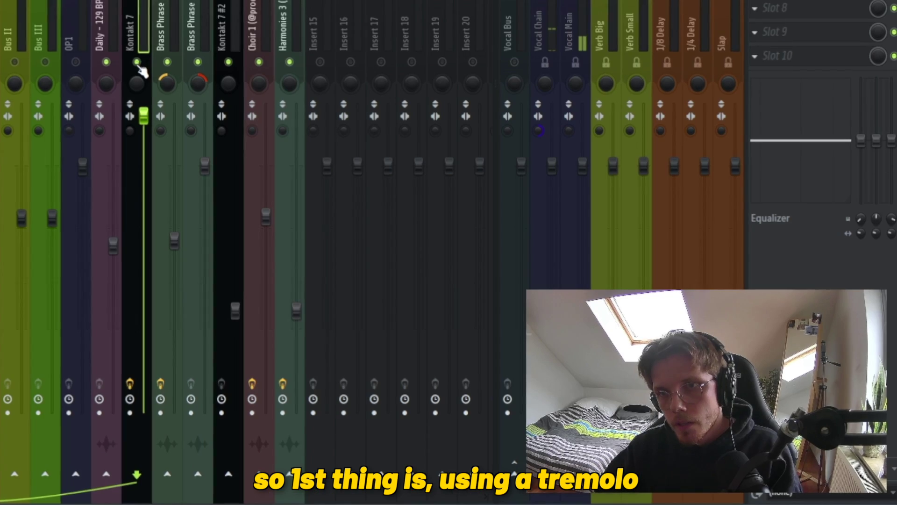
{"action": "left_click", "coordinate": [358, 194]}
{"action": "left_click", "coordinate": [123, 2]}
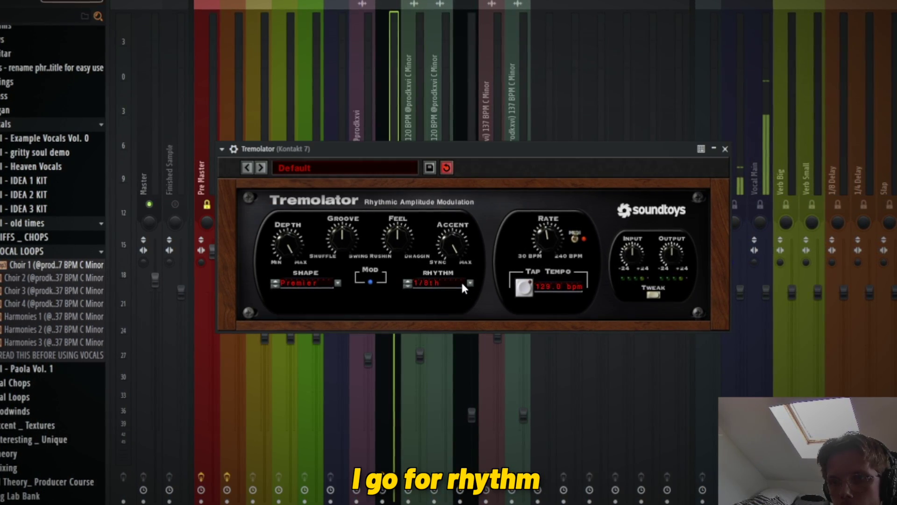
Set the Tremolator's rhythm to 1/4 note.
{"action": "left_click", "coordinate": [461, 283]}
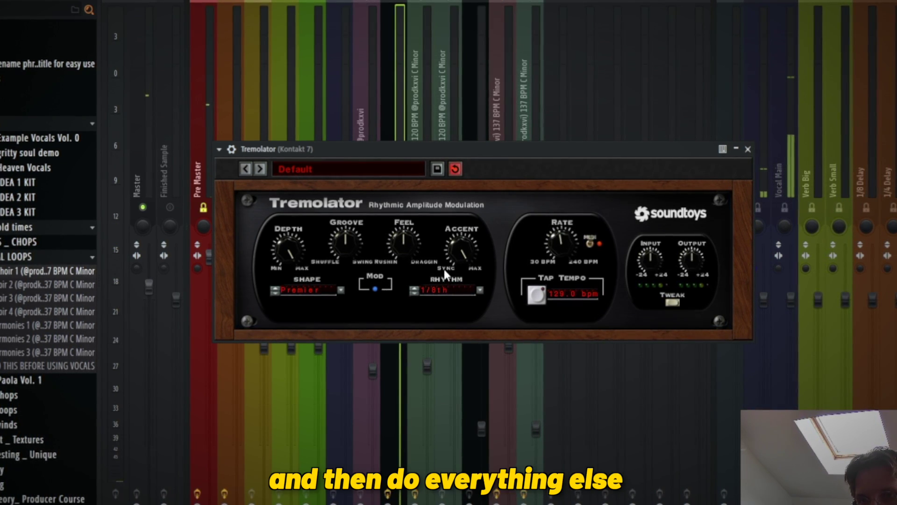
{"action": "left_click", "coordinate": [457, 288]}
{"action": "mouse_move", "coordinate": [450, 279]}
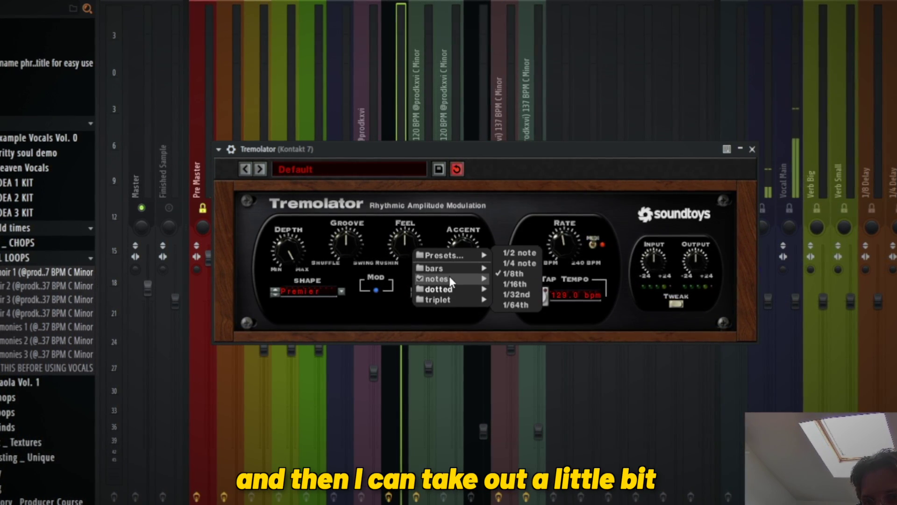
{"action": "left_click", "coordinate": [522, 264]}
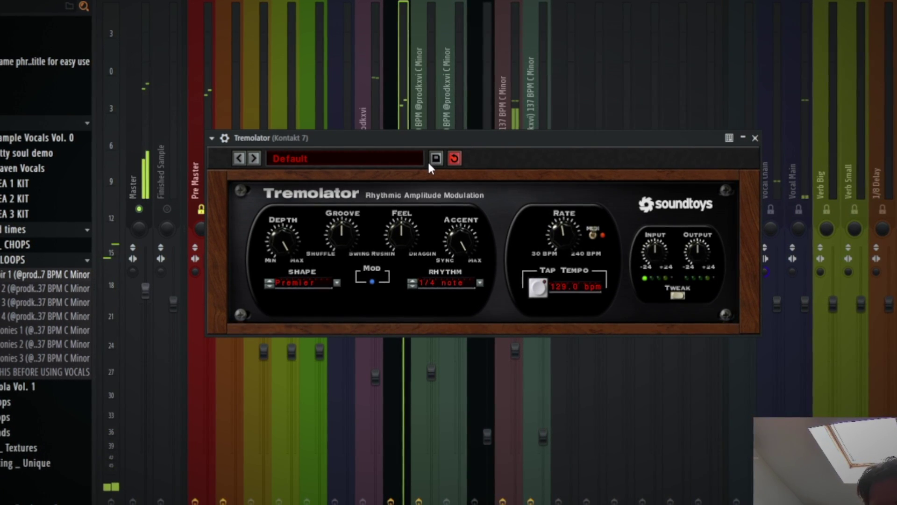
Unmute the Daily drum break's mixer track alongside Kontakt 7 and reopen the Tremolator.
{"action": "left_click", "coordinate": [376, 121]}
{"action": "left_click", "coordinate": [371, 208]}
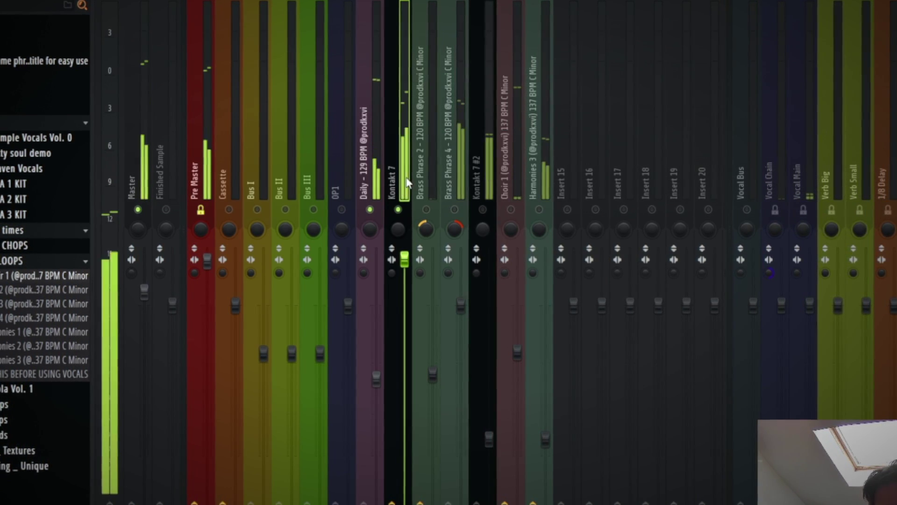
{"action": "left_click", "coordinate": [896, 123]}
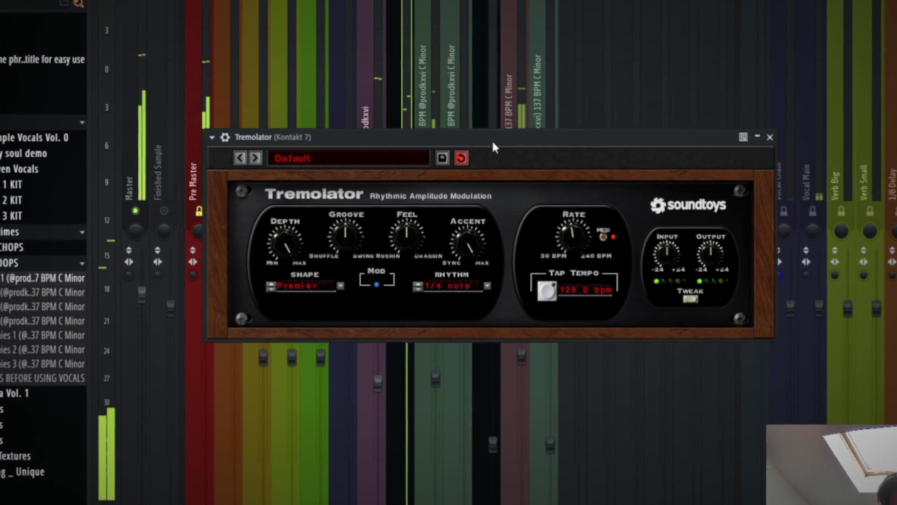
Lower the Tremolator's depth on Kontakt 7 and select the Brass Phrase 2 mixer track.
{"action": "left_click_drag", "start_coordinate": [492, 139], "coordinate": [515, 139]}
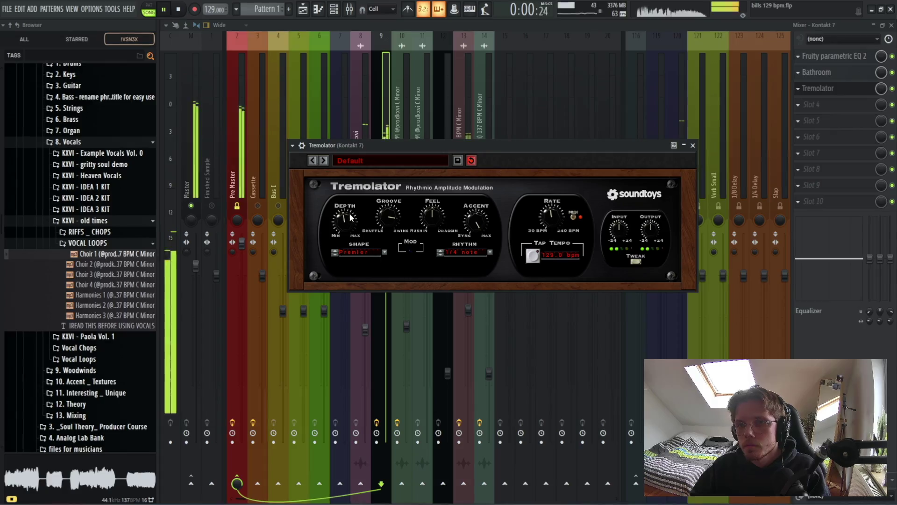
{"action": "left_click_drag", "start_coordinate": [349, 212], "coordinate": [344, 223]}
{"action": "left_click_drag", "start_coordinate": [342, 174], "coordinate": [323, 226]}
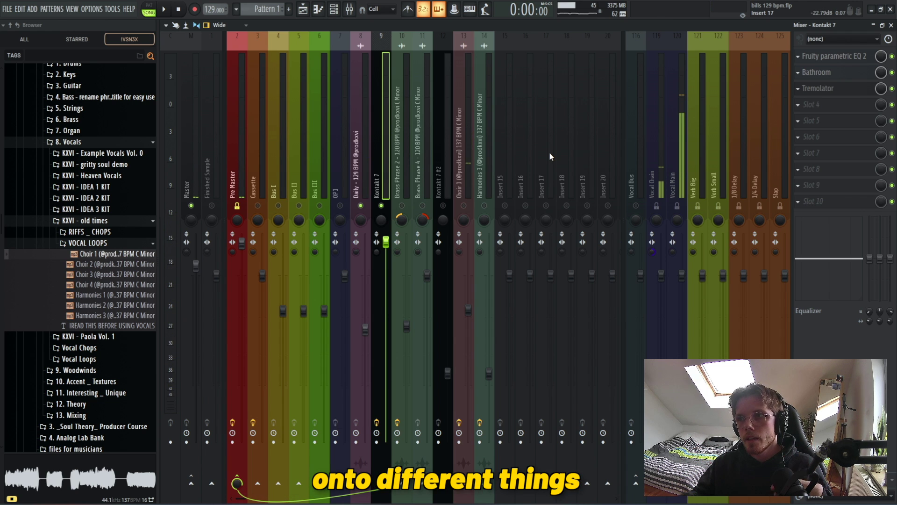
{"action": "left_click", "coordinate": [407, 190]}
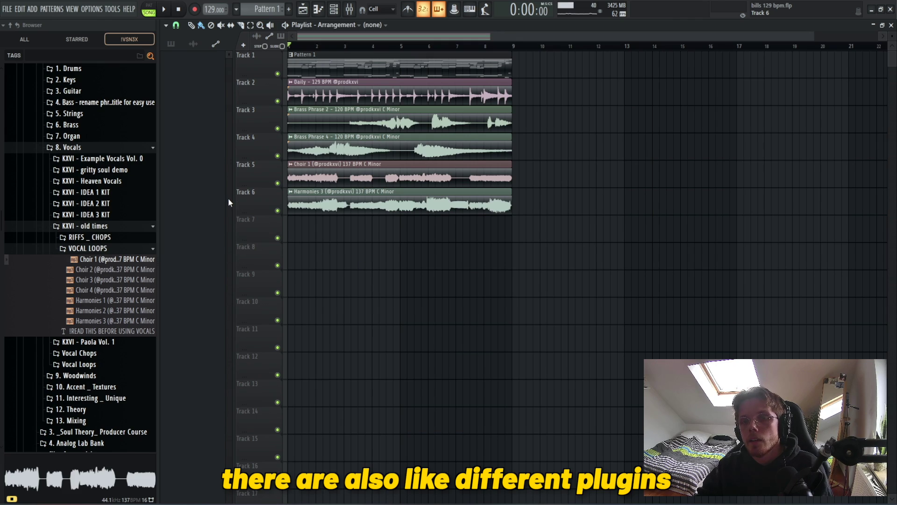
Choose the 1/3 Bt Gate volume pattern in Gross Beat on the Daily drum track.
{"action": "scroll", "coordinate": [226, 177], "scroll_direction": "up", "scroll_amount": 5}
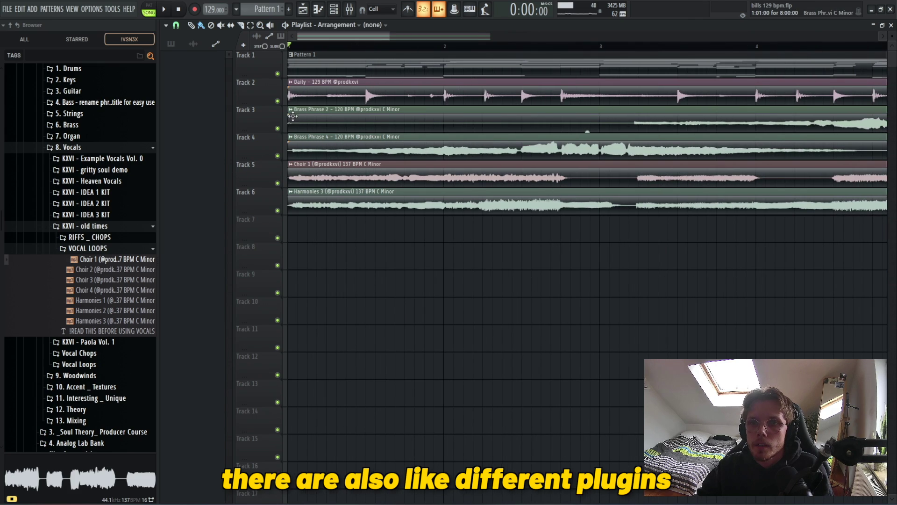
{"action": "scroll", "coordinate": [365, 109], "scroll_direction": "up", "scroll_amount": 4}
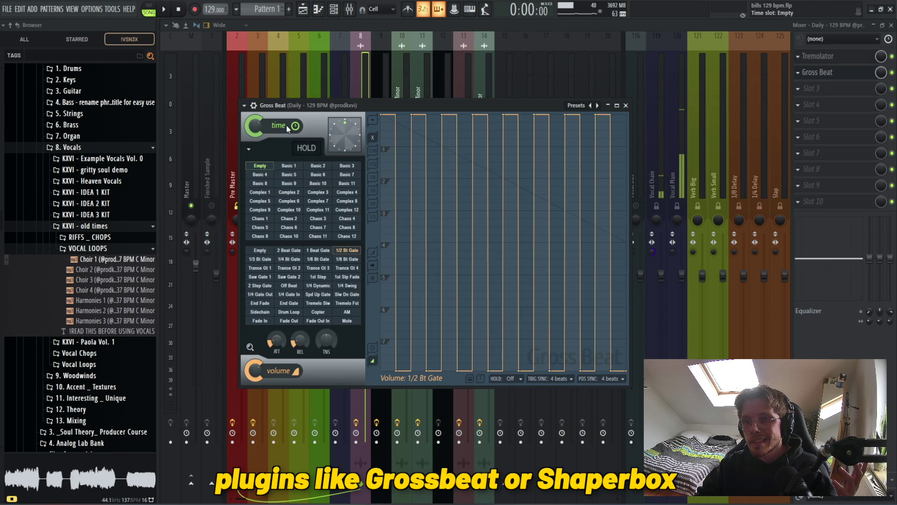
{"action": "left_click", "coordinate": [260, 259]}
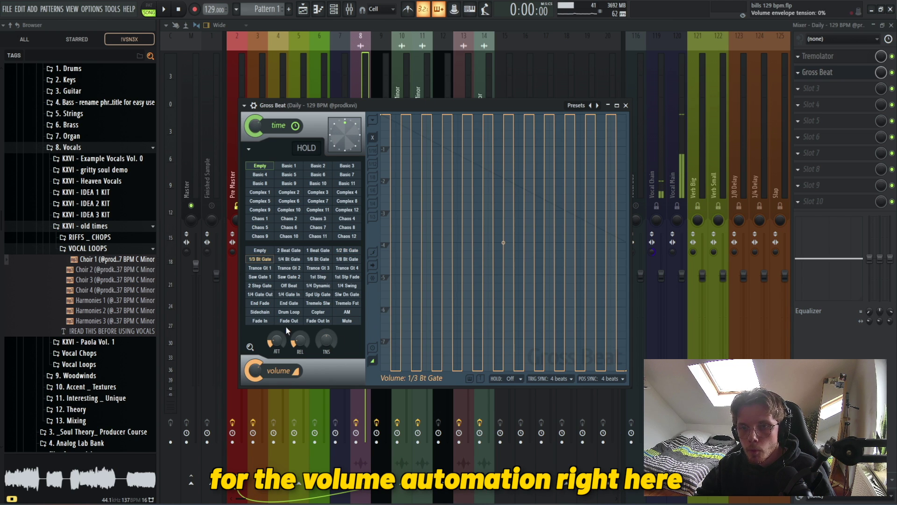
Load ShaperBox2 in the third effect slot of the Daily track and add its Pan shaper.
{"action": "left_click", "coordinate": [811, 88]}
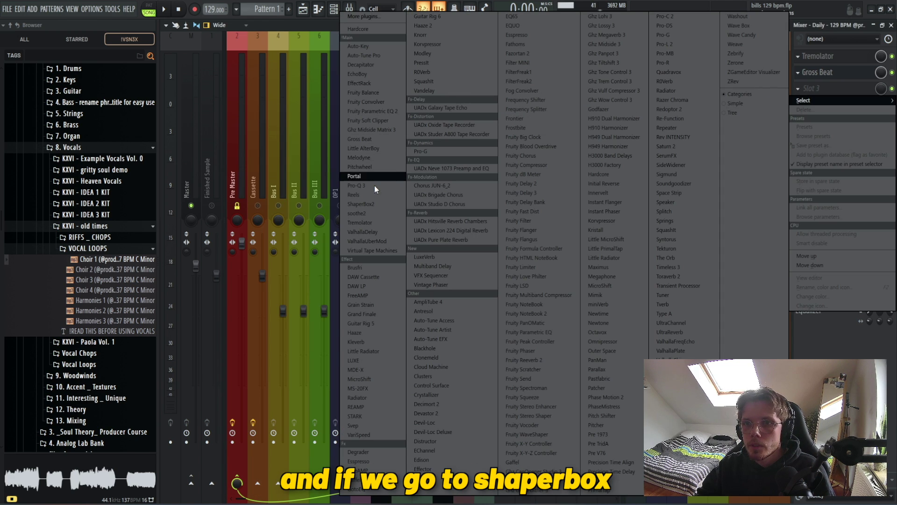
{"action": "left_click", "coordinate": [361, 204]}
{"action": "left_click", "coordinate": [456, 236]}
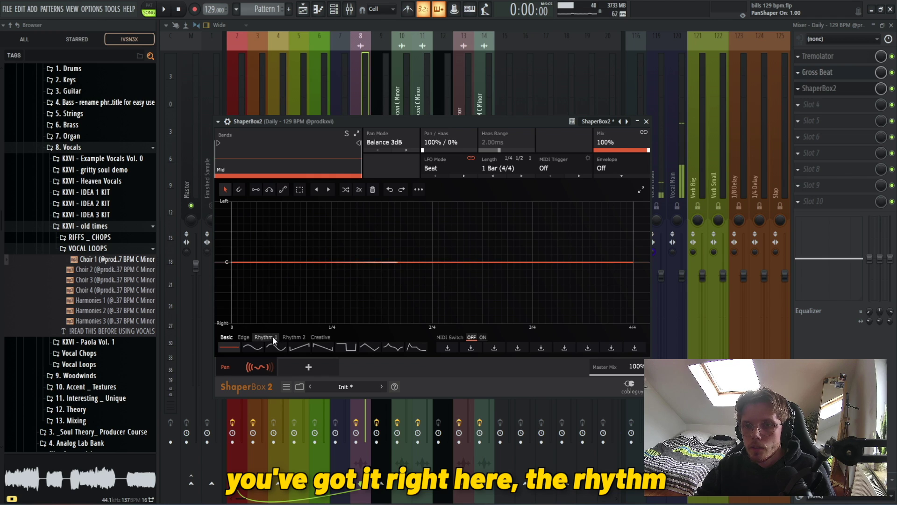
Apply a sine-shaped wave to the ShaperBox2 pan LFO and check the available LFO lengths.
{"action": "left_click", "coordinate": [244, 337]}
{"action": "left_click", "coordinate": [257, 346]}
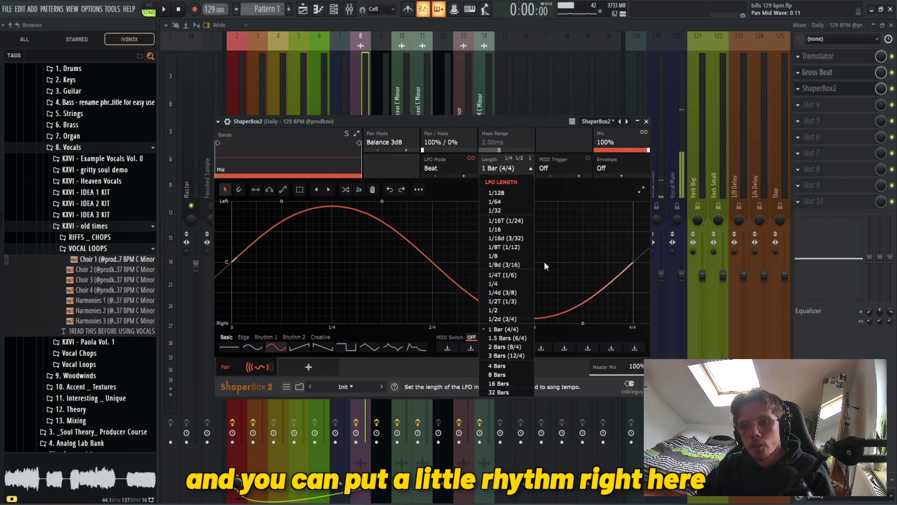
{"action": "left_click", "coordinate": [607, 148]}
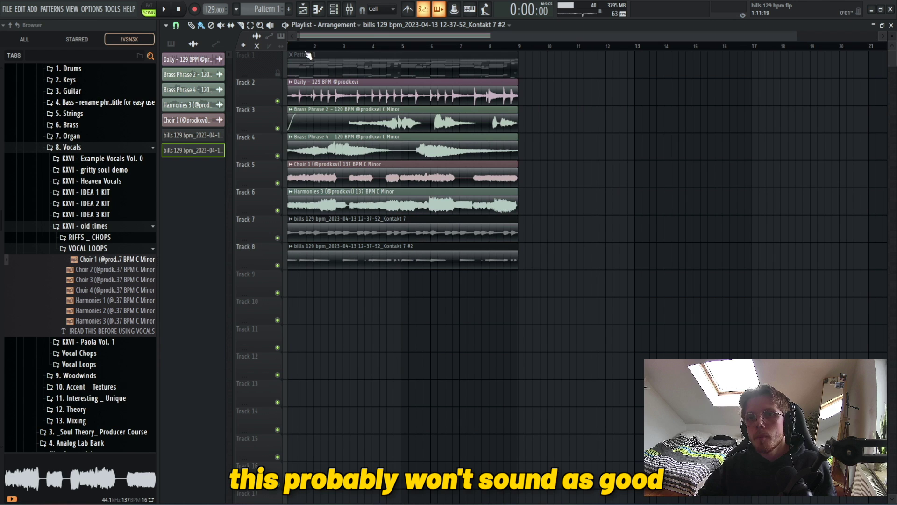
Mute Track 8 to isolate the bounced Kontakt 7 piano on Track 7 and play it back.
{"action": "scroll", "coordinate": [447, 105], "scroll_direction": "up", "scroll_amount": 5}
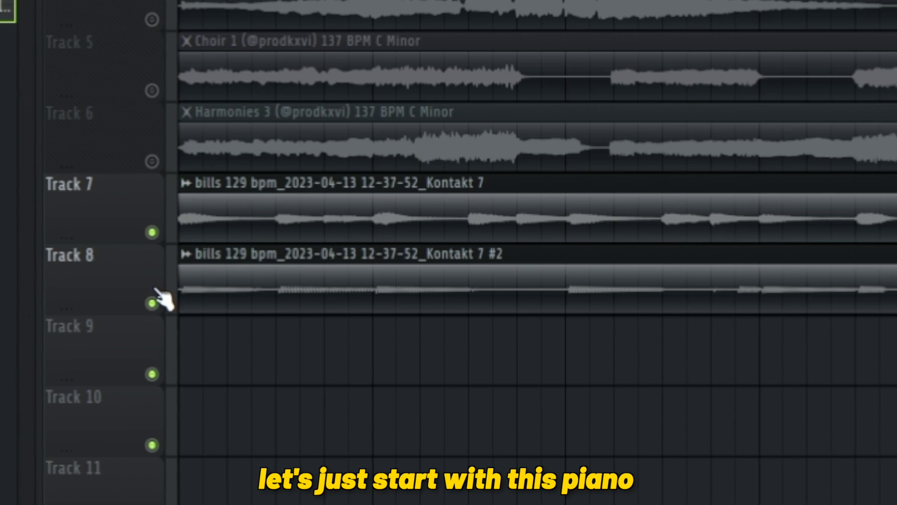
{"action": "left_click", "coordinate": [145, 303]}
{"action": "key", "text": "space"}
{"action": "scroll", "coordinate": [146, 280], "scroll_direction": "up", "scroll_amount": 2}
{"action": "key", "text": "space"}
{"action": "key", "text": "space"}
{"action": "key", "text": "space"}
Slice the Kontakt 7 piano clip on Track 7 and remove two short segments in bar 1, leaving rhythmic gaps.
{"action": "scroll", "coordinate": [384, 235], "scroll_direction": "up", "scroll_amount": 1}
{"action": "left_click", "coordinate": [426, 221]}
{"action": "right_click", "coordinate": [402, 228]}
{"action": "scroll", "coordinate": [362, 224], "scroll_direction": "up", "scroll_amount": 2}
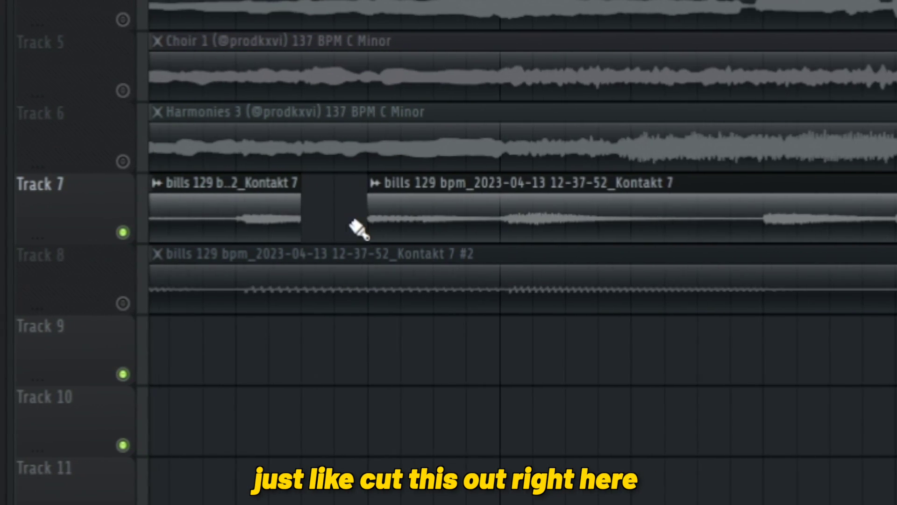
{"action": "left_click", "coordinate": [402, 218]}
{"action": "left_click", "coordinate": [425, 228]}
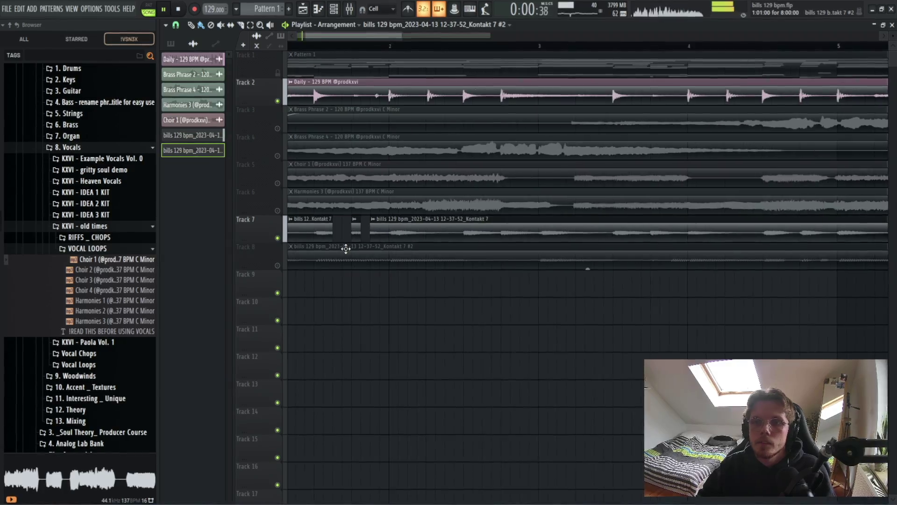
Play back the chopped Track 7 piano and open its clip settings to check the declicking mode.
{"action": "key", "text": "space"}
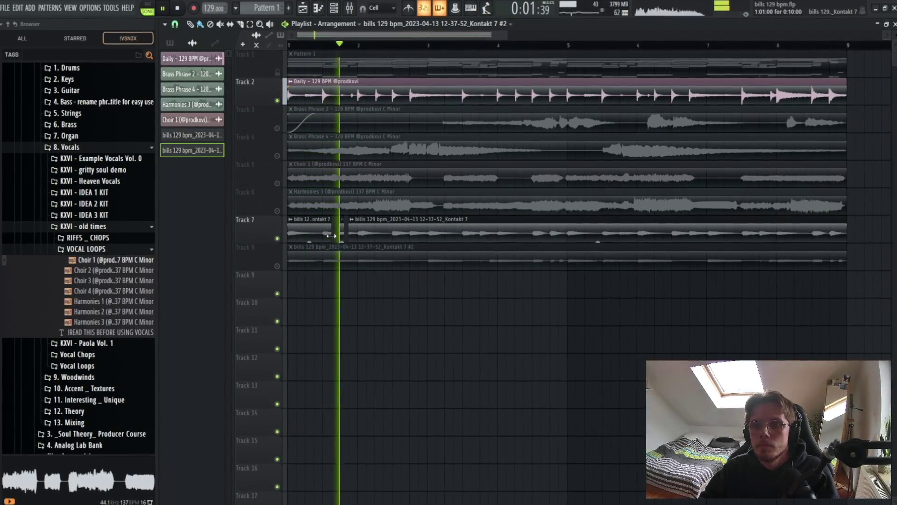
{"action": "scroll", "coordinate": [360, 228], "scroll_direction": "up", "scroll_amount": 3}
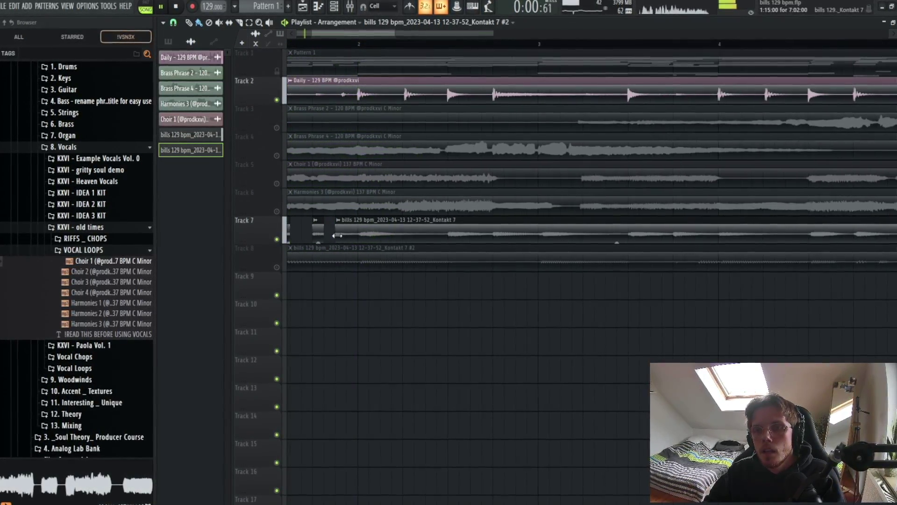
{"action": "key", "text": "space"}
{"action": "double_click", "coordinate": [335, 240]}
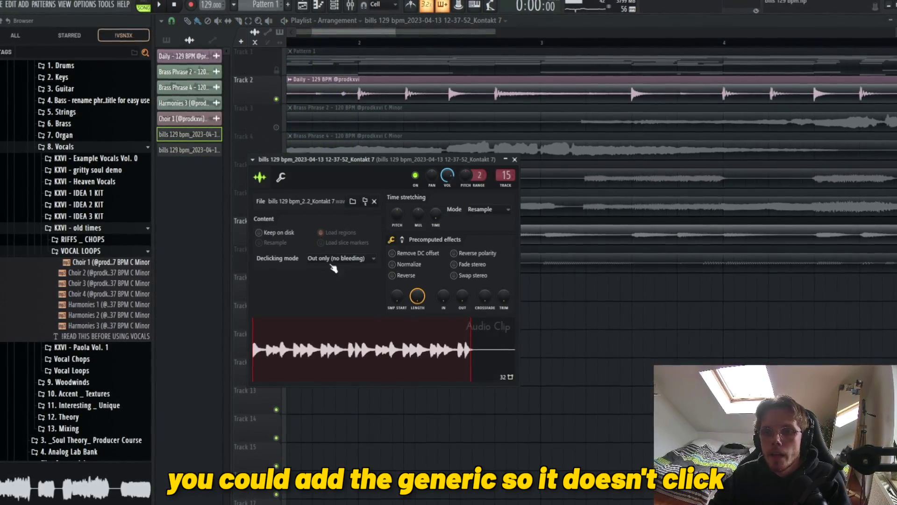
{"action": "key", "text": "space"}
{"action": "scroll", "coordinate": [344, 300], "scroll_direction": "down", "scroll_amount": 5}
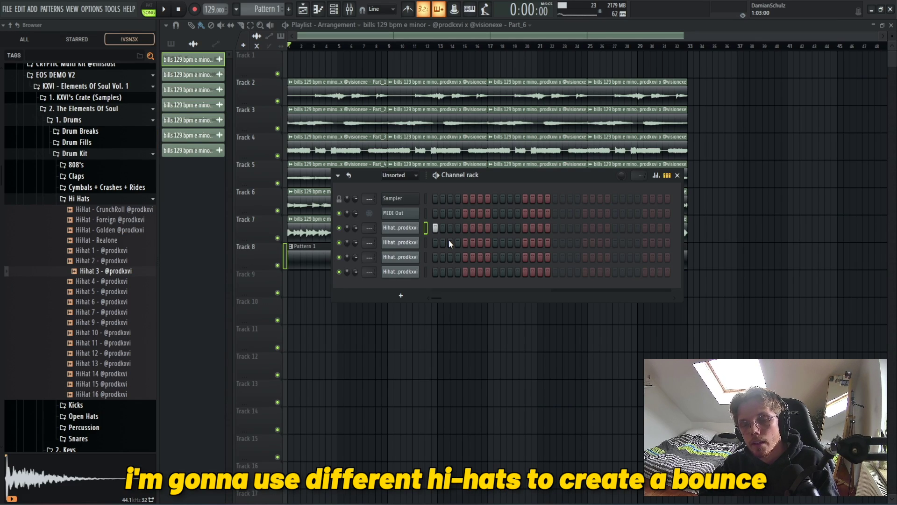
Program hi-hat hits at step 3 on the second hi-hat, step 5 on the first and step 7 on the third.
{"action": "left_click", "coordinate": [450, 242]}
{"action": "left_click", "coordinate": [465, 227]}
{"action": "left_click", "coordinate": [480, 257]}
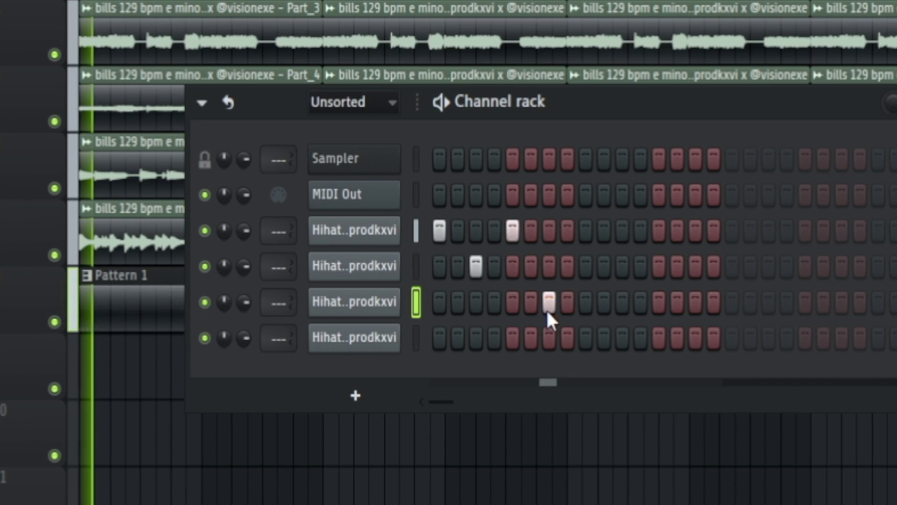
{"action": "left_click", "coordinate": [585, 337]}
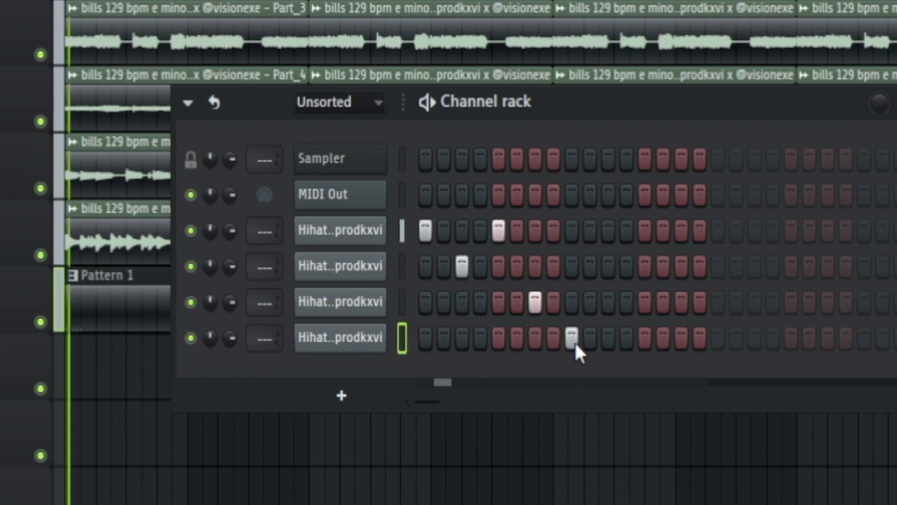
{"action": "right_click", "coordinate": [575, 343]}
{"action": "left_click", "coordinate": [575, 307]}
{"action": "right_click", "coordinate": [575, 307]}
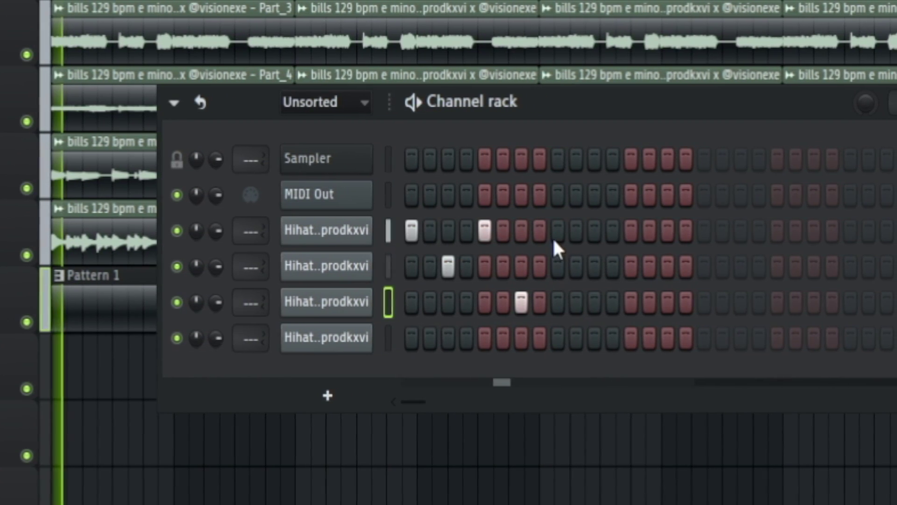
{"action": "left_click", "coordinate": [557, 236]}
{"action": "right_click", "coordinate": [557, 236]}
Add hi-hat hits at step 11 on the first hi-hat, step 13 on the second and step 15 on the fourth.
{"action": "left_click", "coordinate": [594, 234]}
{"action": "left_click", "coordinate": [632, 270]}
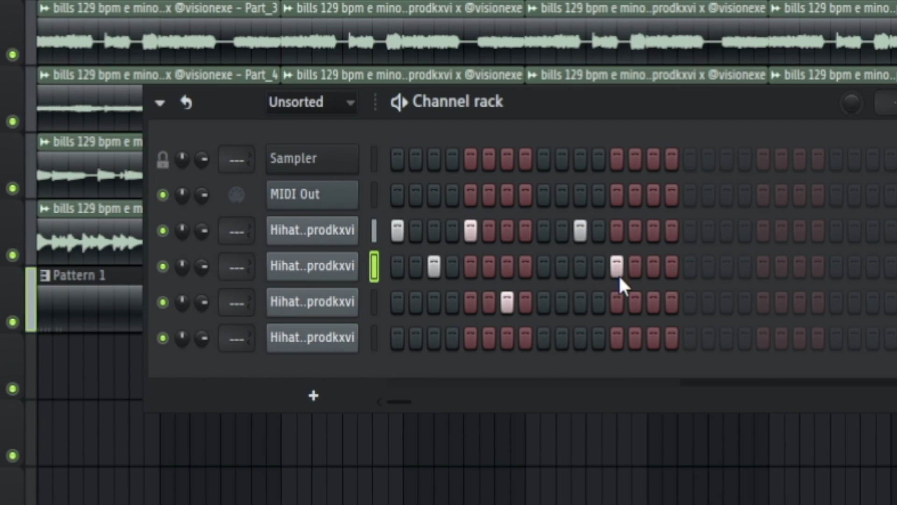
{"action": "left_click", "coordinate": [636, 340]}
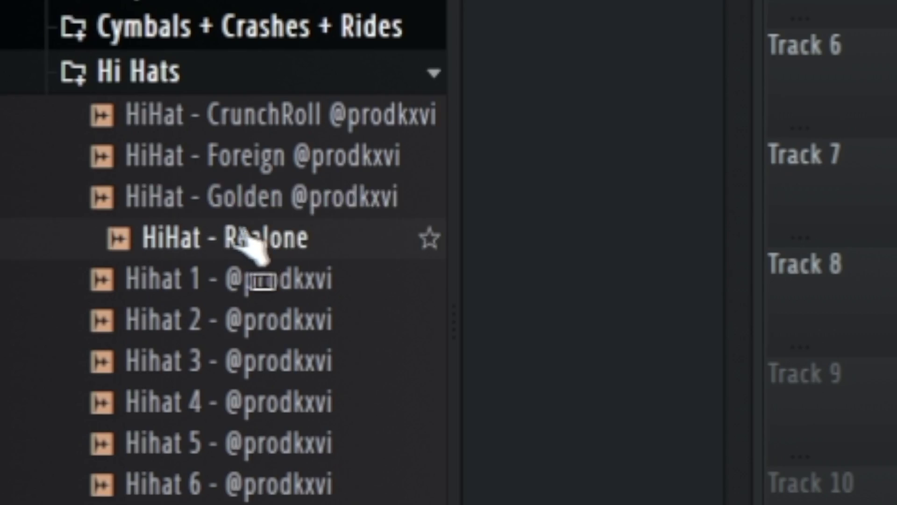
Try the HiHat - Realone sample in the channel rack and lower the velocity of the last Hihat 1 note in bar 2.
{"action": "left_click_drag", "start_coordinate": [254, 250], "coordinate": [371, 357]}
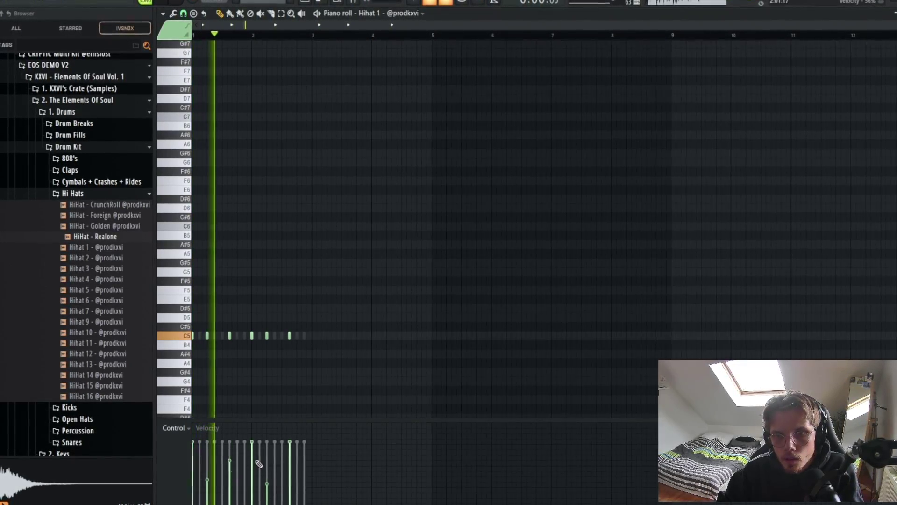
{"action": "left_click", "coordinate": [289, 457]}
{"action": "key", "text": "space"}
{"action": "key", "text": "F6"}
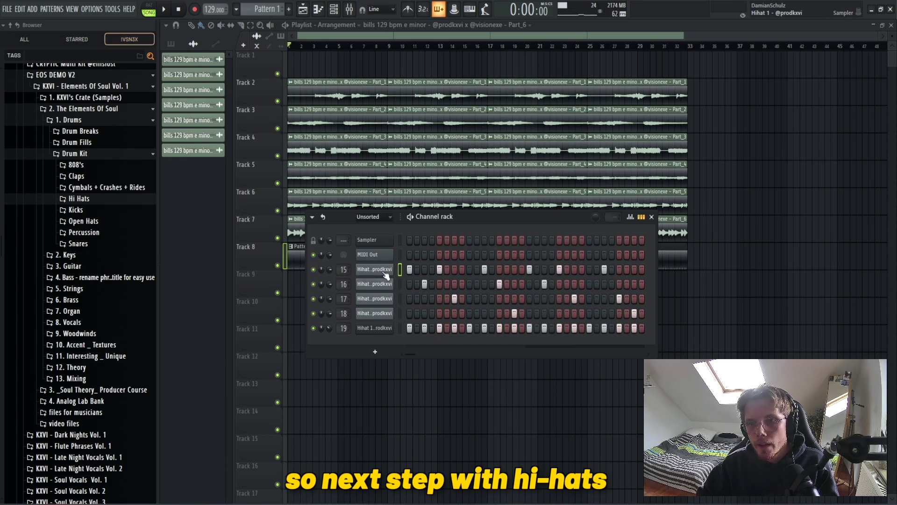
Nudge all Hihat 1 notes slightly later off the grid and shift the first Hihat 2 note slightly earlier.
{"action": "left_click", "coordinate": [382, 271]}
{"action": "left_click", "coordinate": [383, 271]}
{"action": "right_click", "coordinate": [383, 271]}
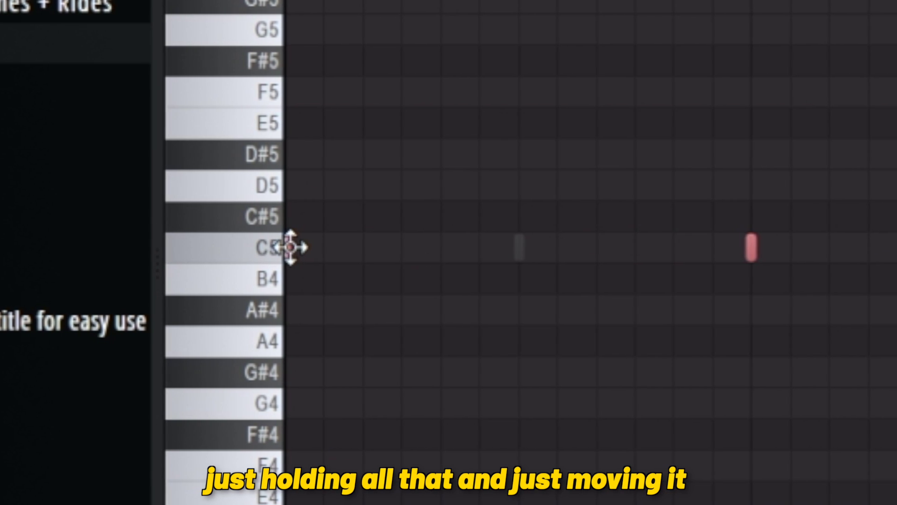
{"action": "left_click_drag", "start_coordinate": [290, 247], "coordinate": [300, 247]}
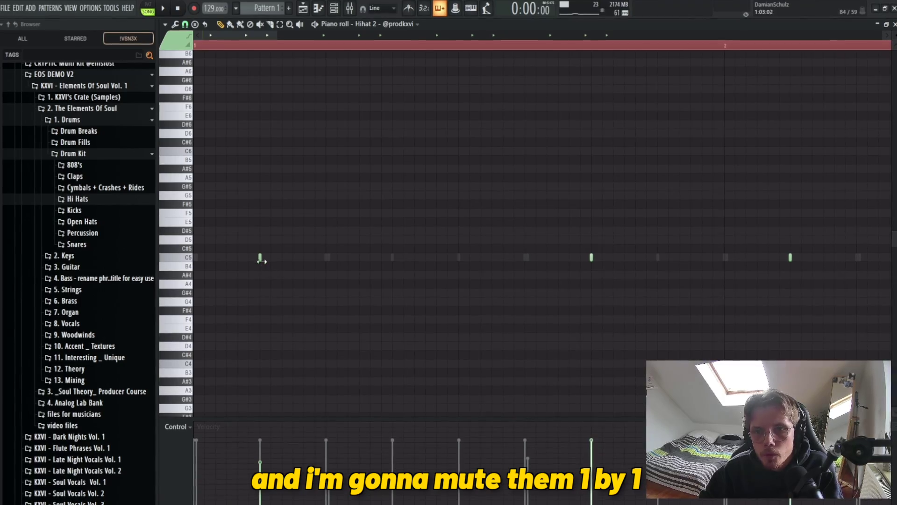
{"action": "left_click", "coordinate": [261, 260]}
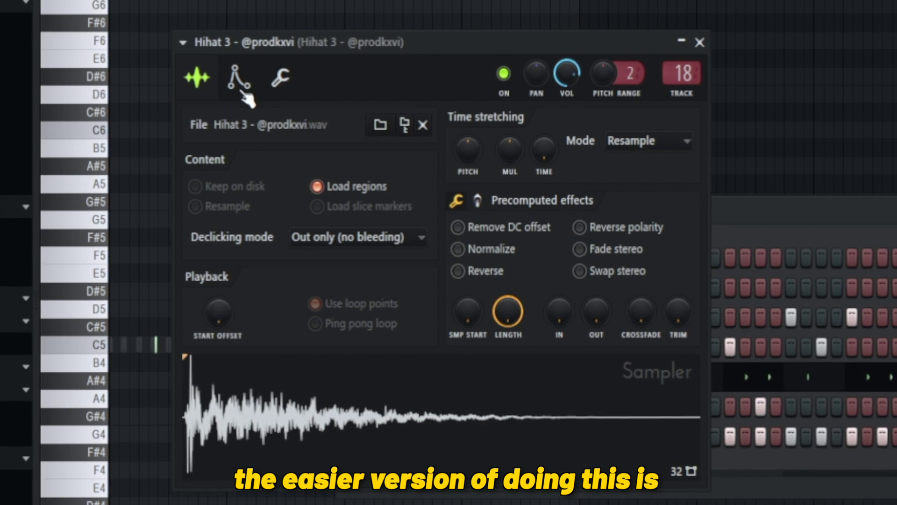
Raise the time Shift slightly in the Hihat 3 channel's miscellaneous settings to delay its hits.
{"action": "left_click", "coordinate": [239, 79]}
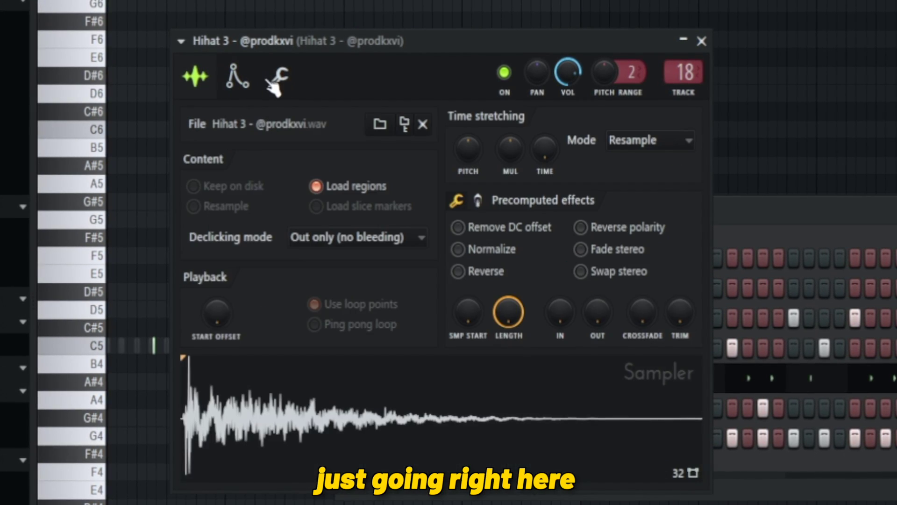
{"action": "left_click", "coordinate": [280, 79]}
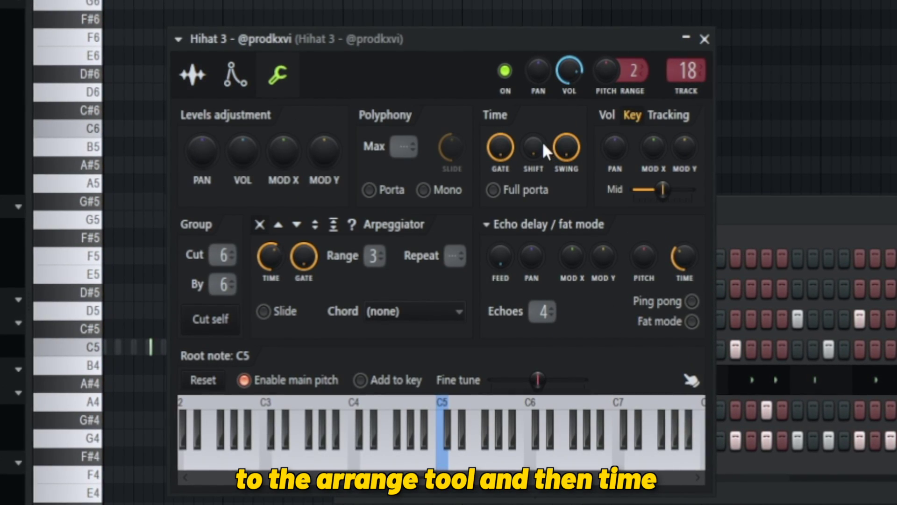
{"action": "left_click_drag", "start_coordinate": [534, 146], "coordinate": [533, 134]}
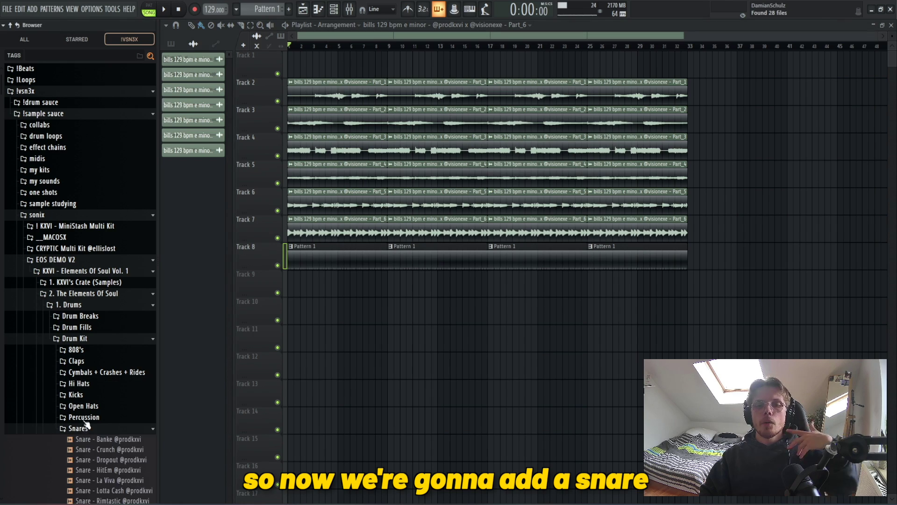
Browse the drum kit's snares and lower the mixer levels of Snare - Banke and Insert 20.
{"action": "left_click", "coordinate": [80, 427]}
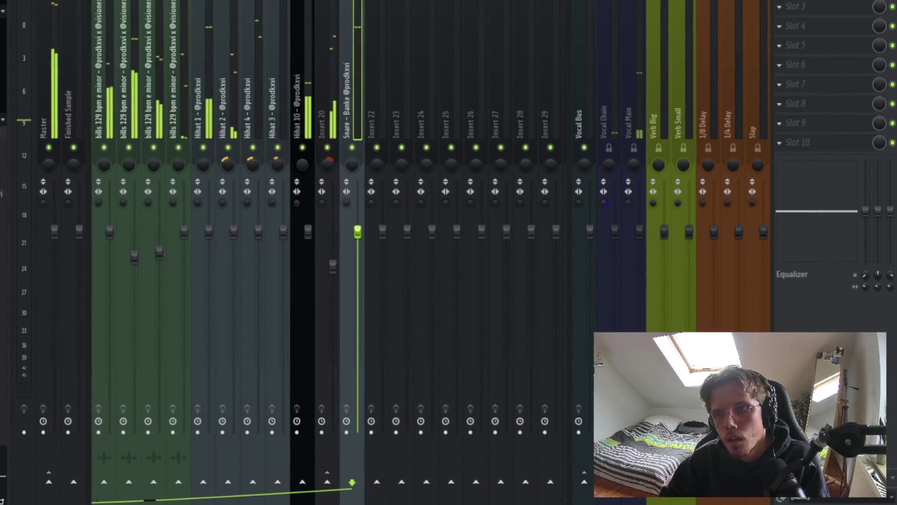
{"action": "left_click_drag", "start_coordinate": [357, 232], "coordinate": [357, 238]}
{"action": "mouse_move", "coordinate": [333, 266]}
{"action": "left_mouse_down"}
{"action": "mouse_move", "coordinate": [333, 288]}
{"action": "mouse_move", "coordinate": [326, 276]}
{"action": "left_mouse_up"}
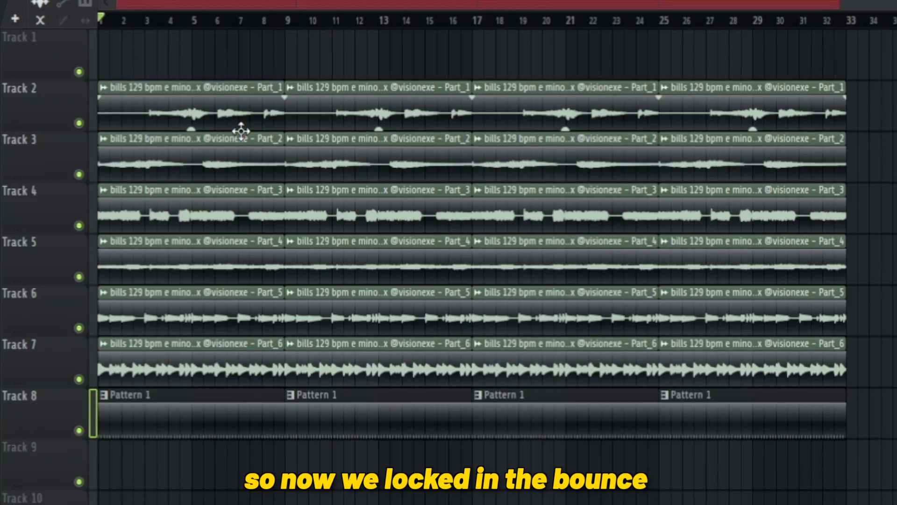
{"action": "left_click_drag", "start_coordinate": [821, 333], "coordinate": [463, 122]}
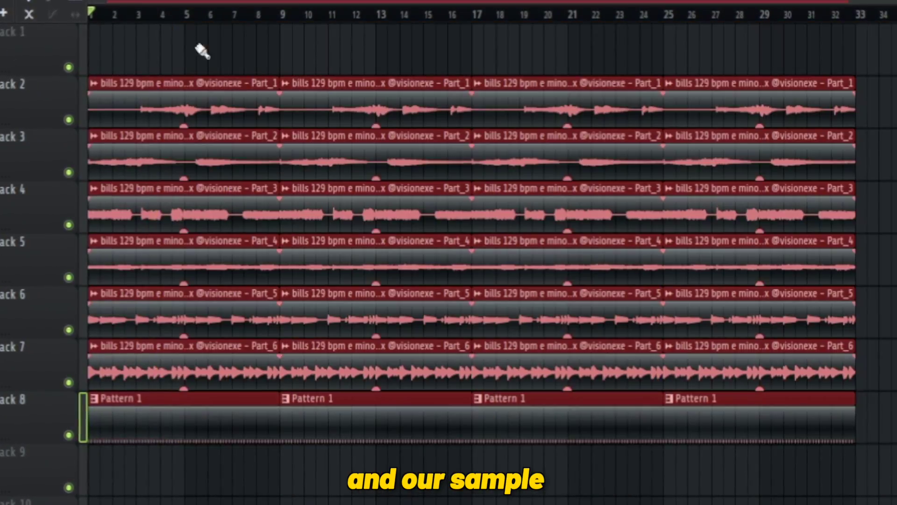
{"action": "left_click_drag", "start_coordinate": [868, 226], "coordinate": [698, 60]}
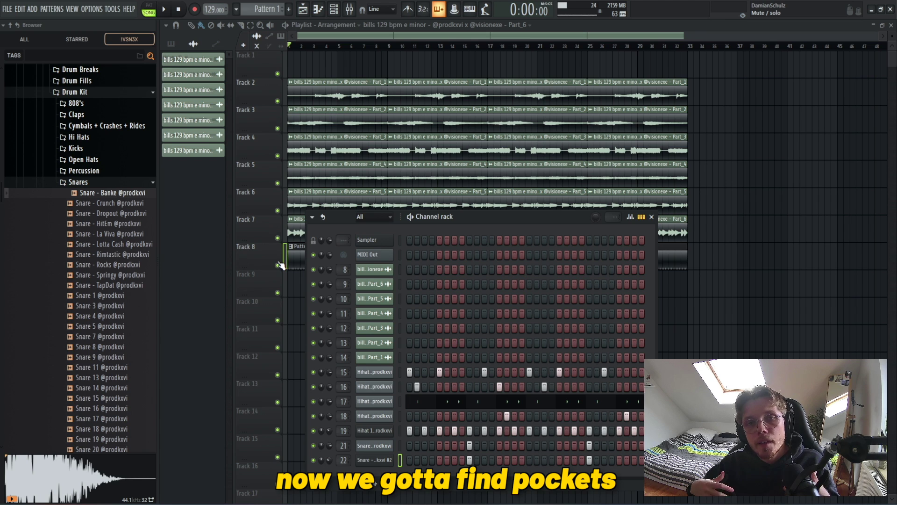
Add the Open Hat - Crisp and the Bongo 9, Bongo 5 and Bongo 2 percussion samples as new channels.
{"action": "left_click", "coordinate": [92, 182]}
{"action": "left_click", "coordinate": [88, 172]}
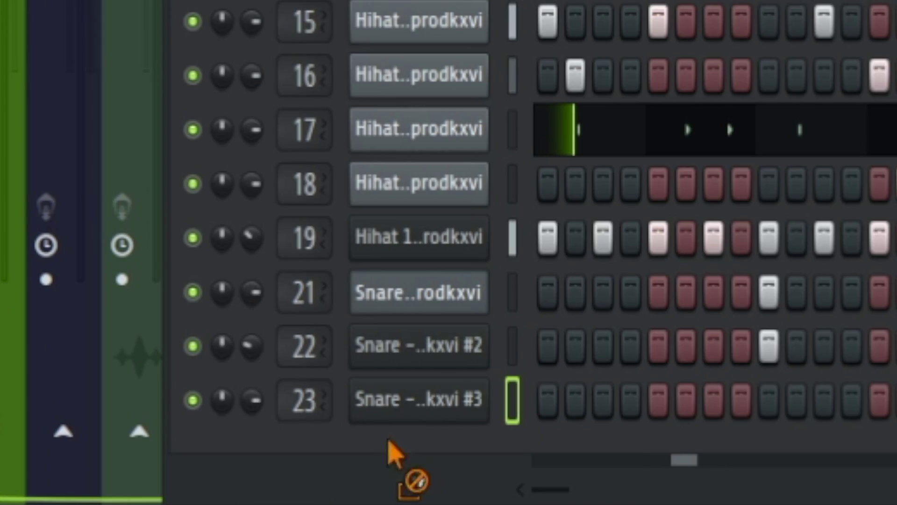
{"action": "left_click_drag", "start_coordinate": [389, 442], "coordinate": [420, 444]}
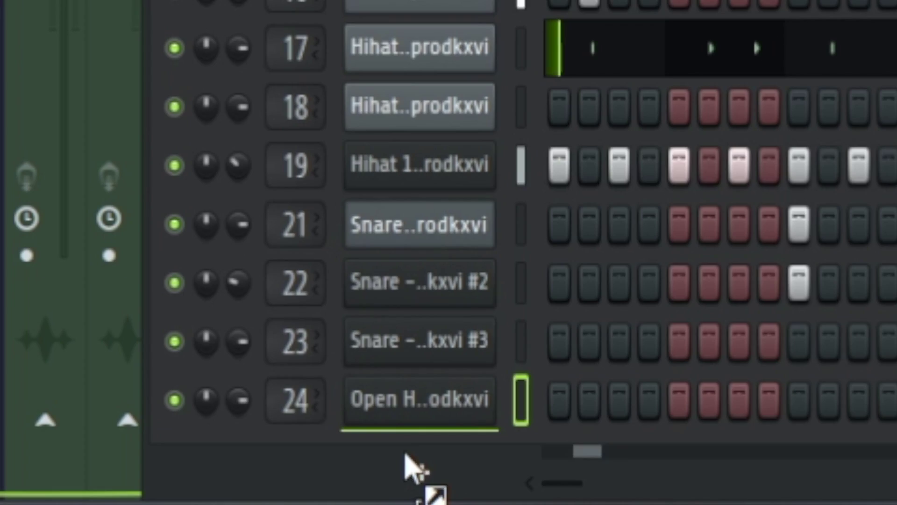
{"action": "left_click_drag", "start_coordinate": [411, 465], "coordinate": [413, 468]}
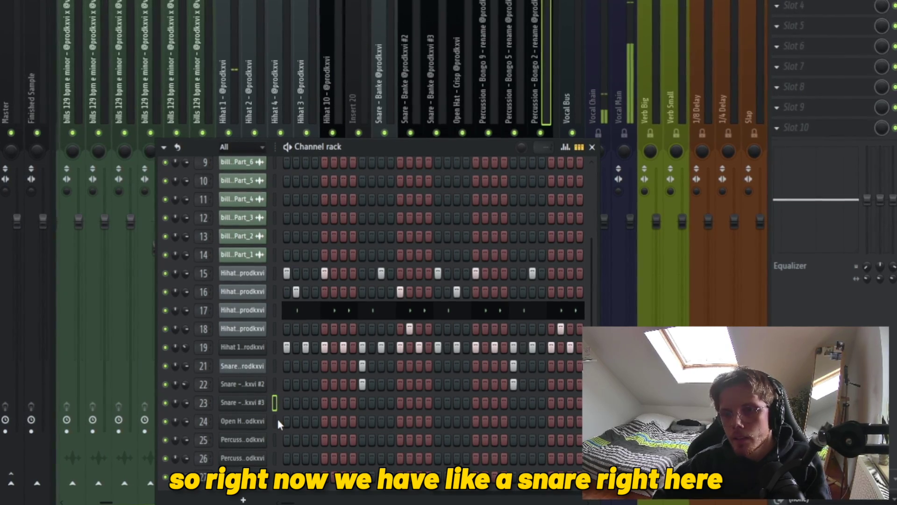
{"action": "left_click", "coordinate": [241, 440]}
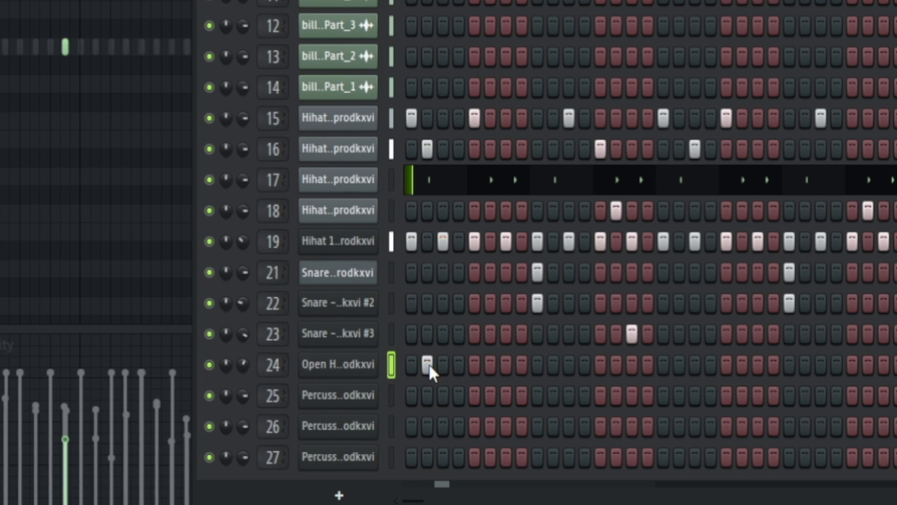
{"action": "key", "text": "space"}
{"action": "right_click", "coordinate": [428, 363]}
{"action": "left_click", "coordinate": [442, 363]}
{"action": "key", "text": "space"}
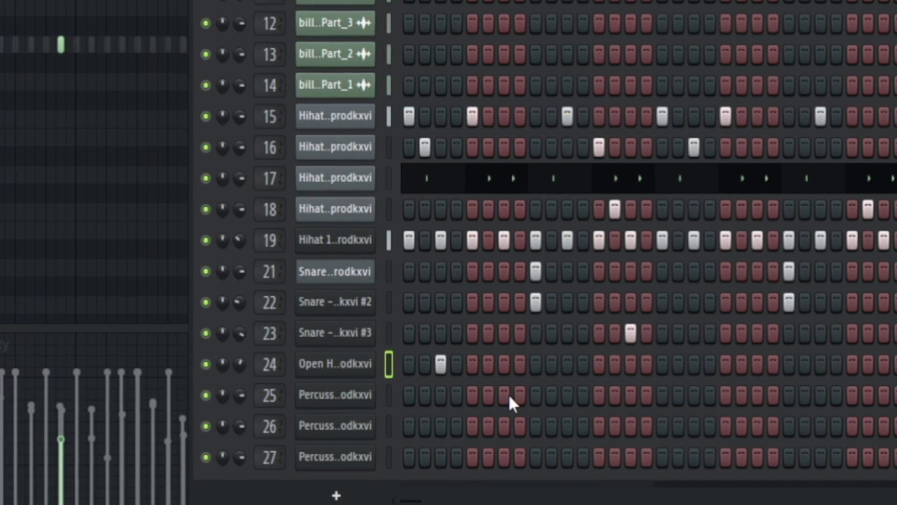
{"action": "right_click", "coordinate": [503, 395]}
{"action": "right_click", "coordinate": [440, 363]}
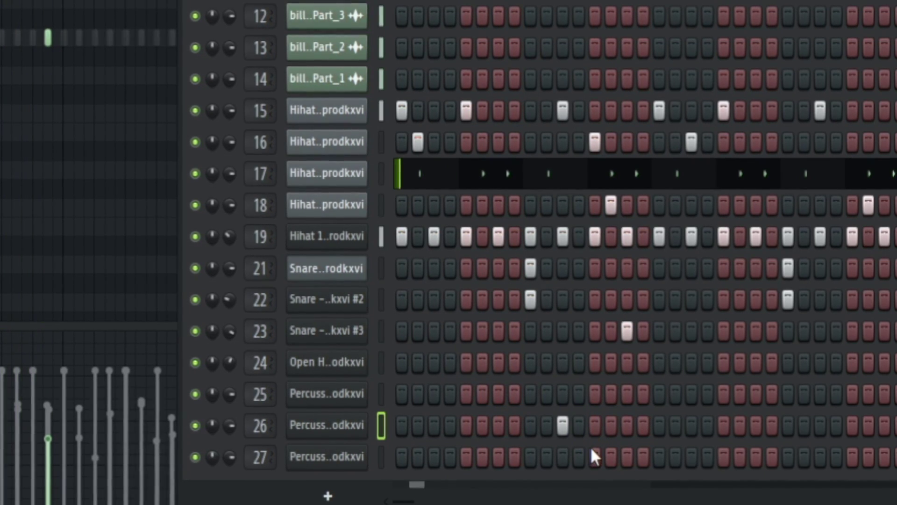
Try the step 11 percussion hit on channel 27 instead of channel 26, and settle it on channel 25.
{"action": "right_click", "coordinate": [562, 427]}
{"action": "left_click", "coordinate": [564, 451]}
{"action": "right_click", "coordinate": [562, 448]}
{"action": "left_click", "coordinate": [561, 395]}
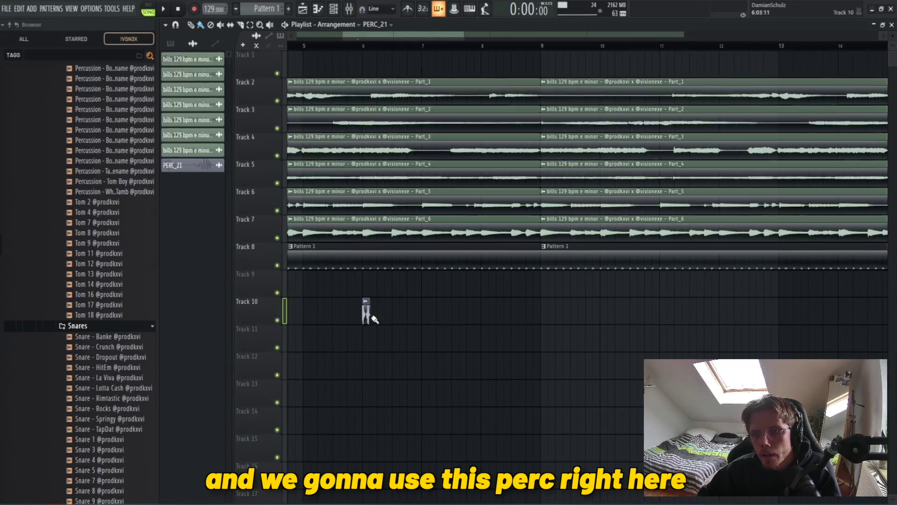
Place the PERC_21 clip on Track 9 in the second half of bar 8.
{"action": "left_click_drag", "start_coordinate": [372, 312], "coordinate": [510, 278]}
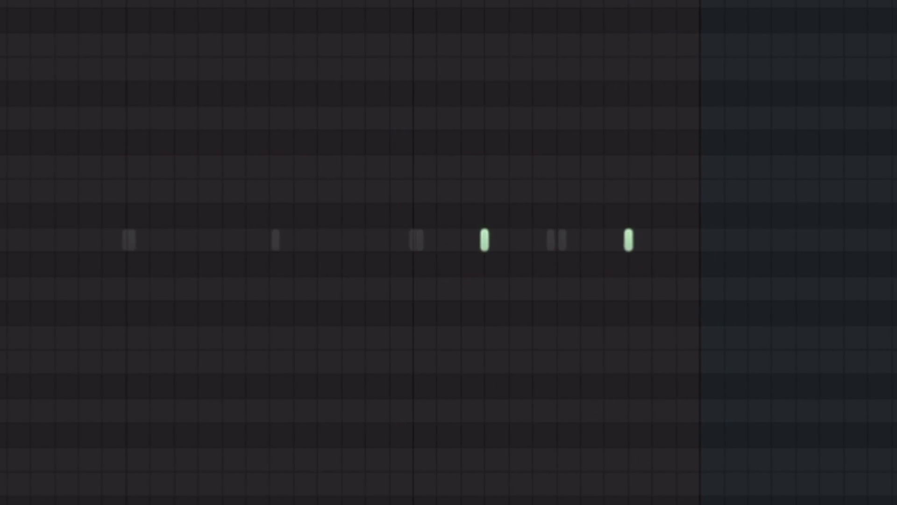
{"action": "scroll", "coordinate": [500, 302], "scroll_direction": "down", "scroll_amount": 3}
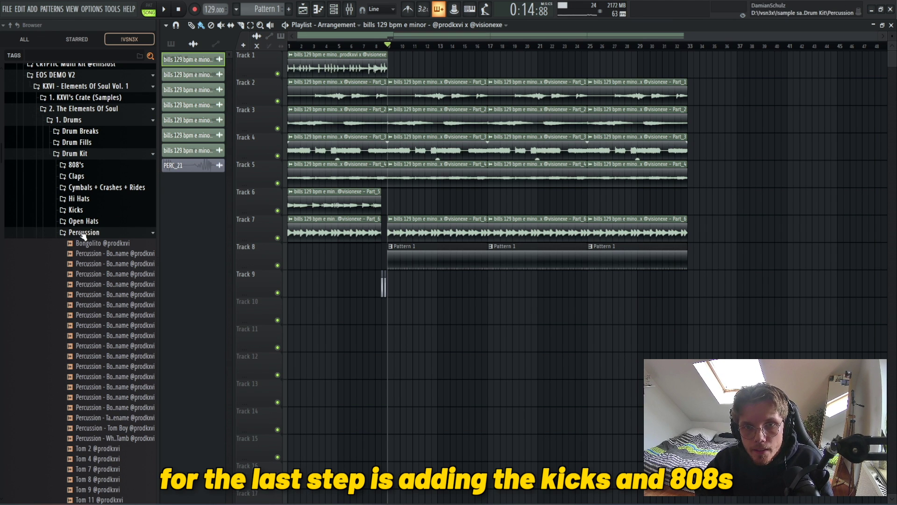
Audition samples from the Kicks folder during playback and add Kick - Station test as a channel.
{"action": "left_click", "coordinate": [98, 210]}
{"action": "key", "text": "space"}
{"action": "left_click_drag", "start_coordinate": [133, 242], "coordinate": [107, 246]}
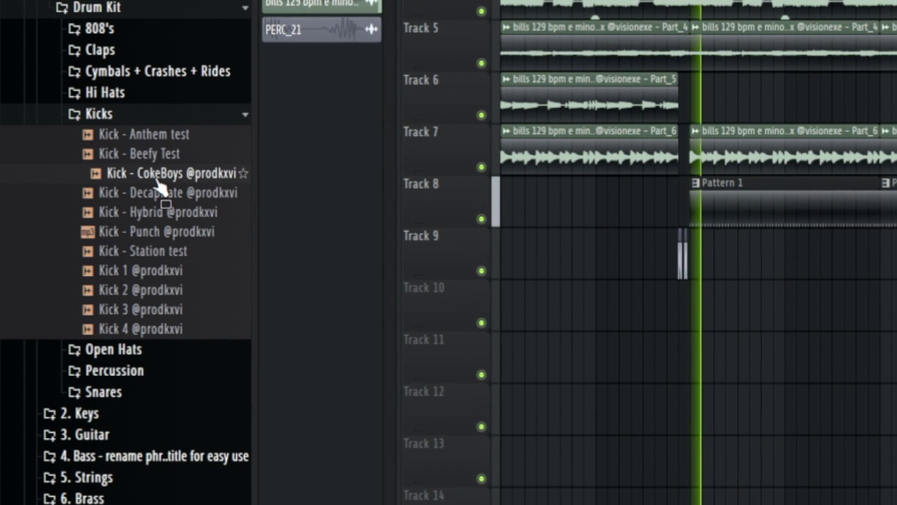
{"action": "left_click", "coordinate": [148, 252]}
{"action": "key", "text": "F6"}
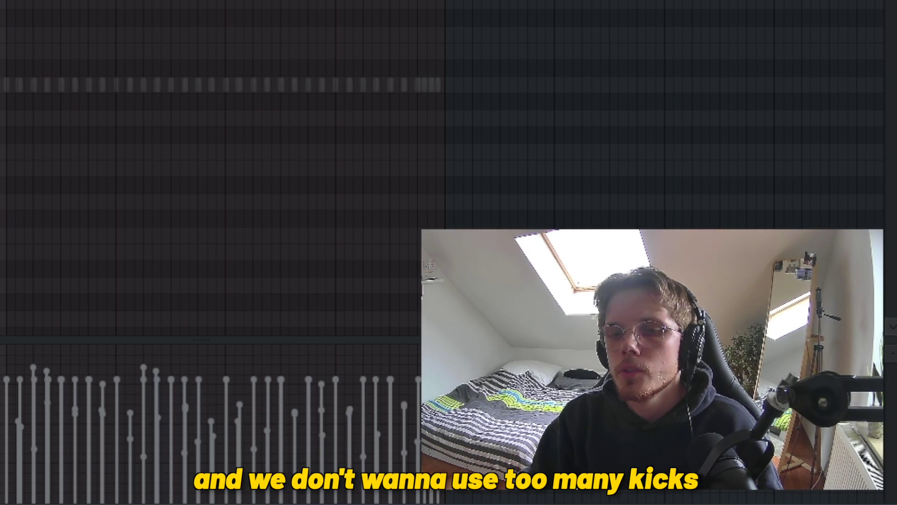
Place a sparse pattern of Kick - Station test hits on C5 across the first bars while listening to playback.
{"action": "scroll", "coordinate": [107, 187], "scroll_direction": "up", "scroll_amount": 5}
{"action": "scroll", "coordinate": [107, 187], "scroll_direction": "down", "scroll_amount": 3}
{"action": "scroll", "coordinate": [107, 187], "scroll_direction": "up", "scroll_amount": 3}
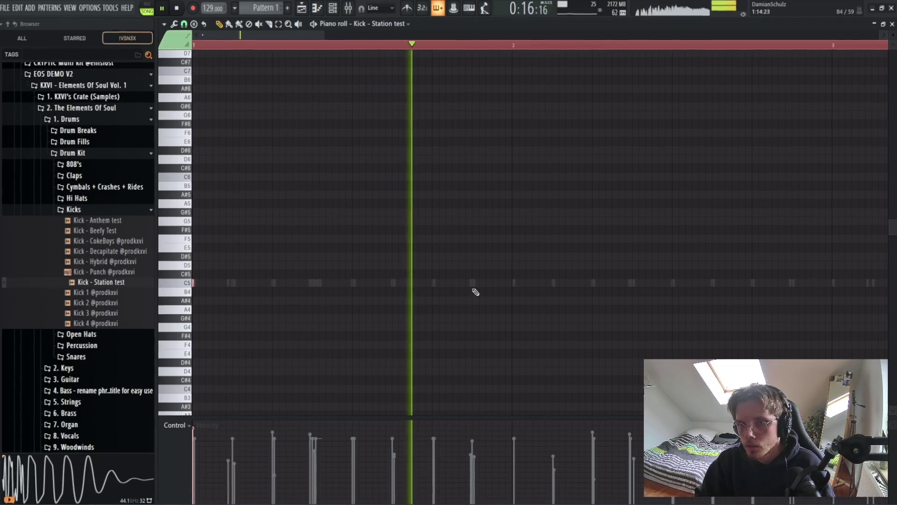
{"action": "scroll", "coordinate": [470, 290], "scroll_direction": "down", "scroll_amount": 2}
{"action": "scroll", "coordinate": [490, 285], "scroll_direction": "down", "scroll_amount": 2}
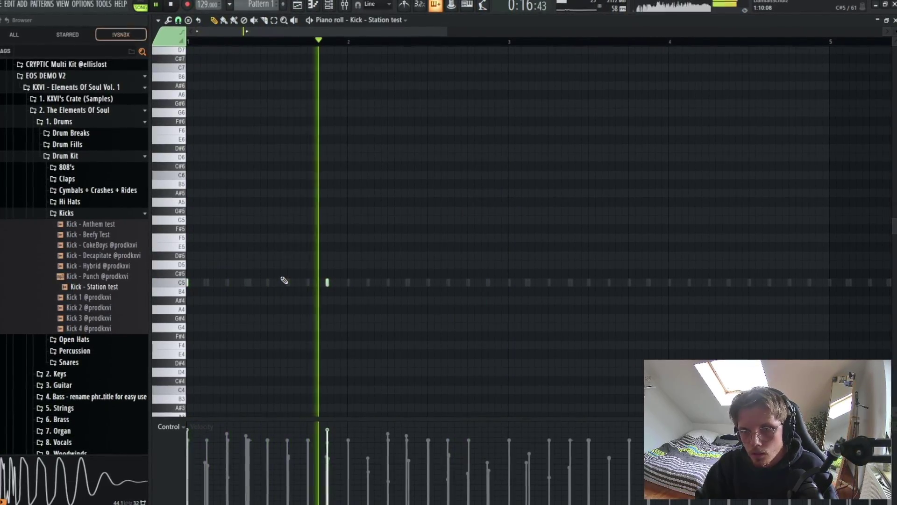
{"action": "key", "text": "space"}
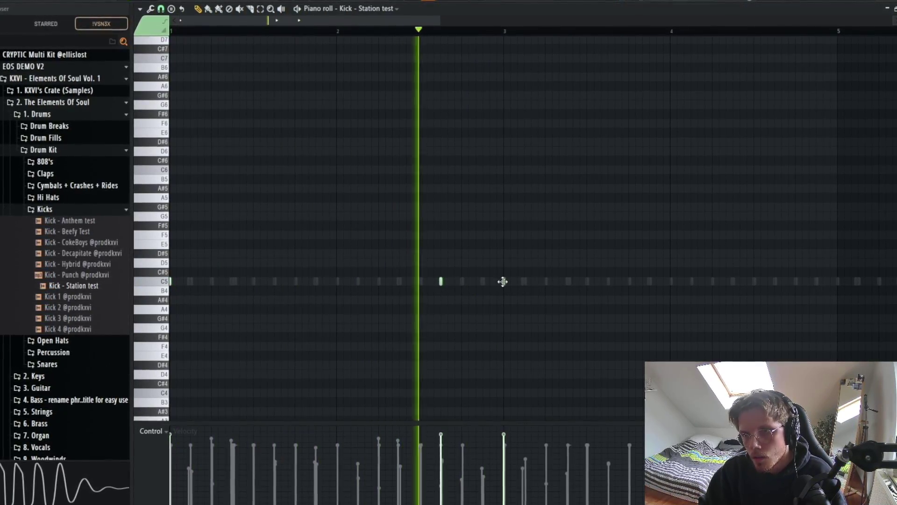
Lower the first hit of the double kick leading into bar 5 to A#4 and play the pattern.
{"action": "scroll", "coordinate": [499, 289], "scroll_direction": "down", "scroll_amount": 2}
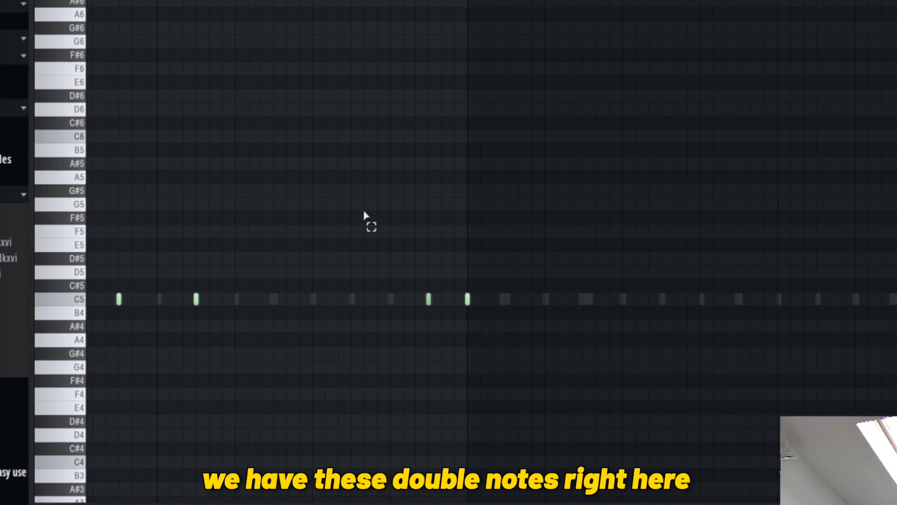
{"action": "left_click_drag", "start_coordinate": [357, 222], "coordinate": [517, 308]}
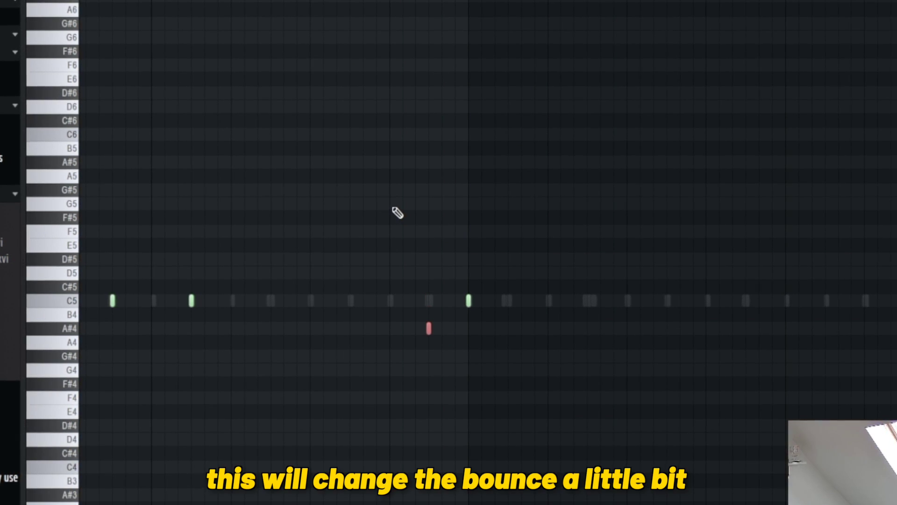
{"action": "key", "text": "space"}
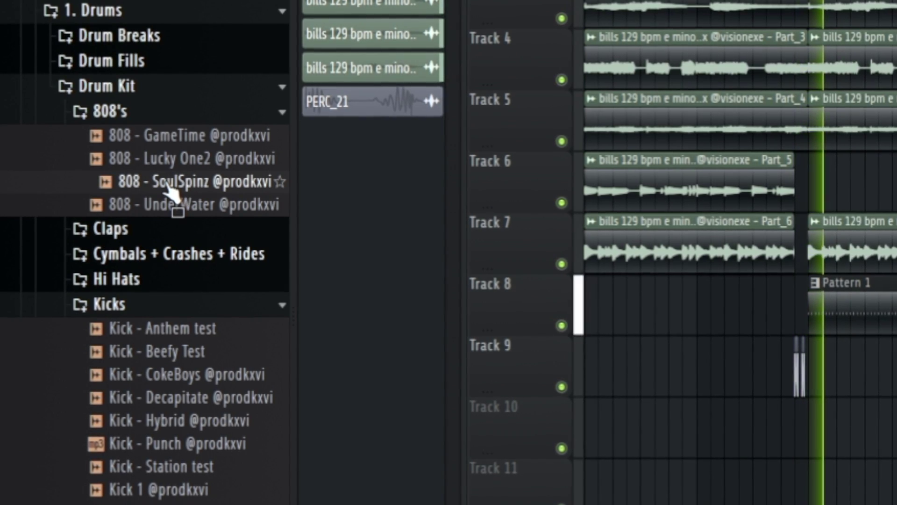
{"action": "left_click", "coordinate": [162, 160]}
{"action": "left_click", "coordinate": [160, 136]}
{"action": "left_click", "coordinate": [158, 181]}
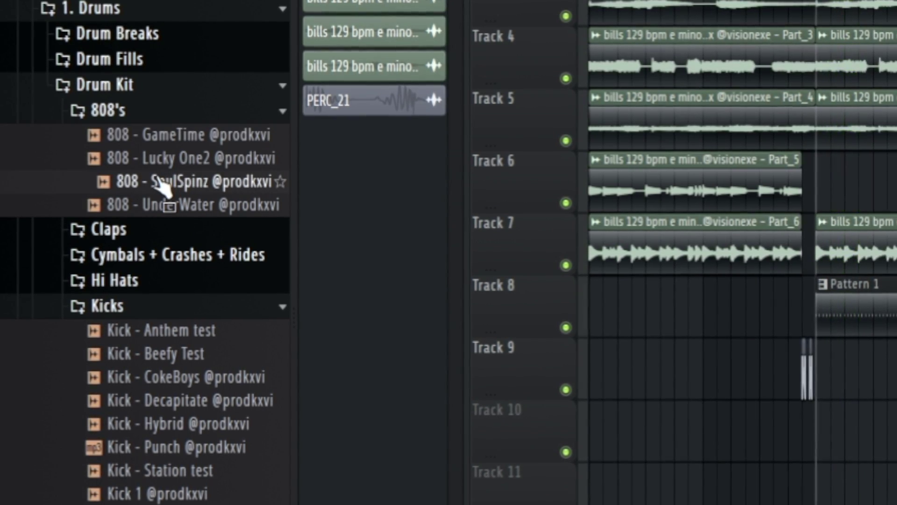
{"action": "double_click", "coordinate": [159, 183]}
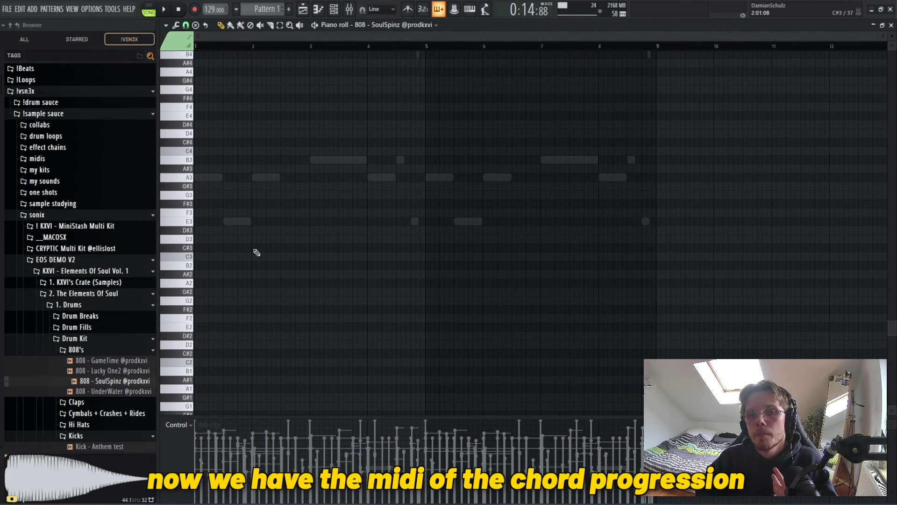
Set up the volume envelope of the 808 - SoulSpinz channel with full hold so its notes cut off instantly, and close the channel settings.
{"action": "scroll", "coordinate": [308, 244], "scroll_direction": "up", "scroll_amount": 5}
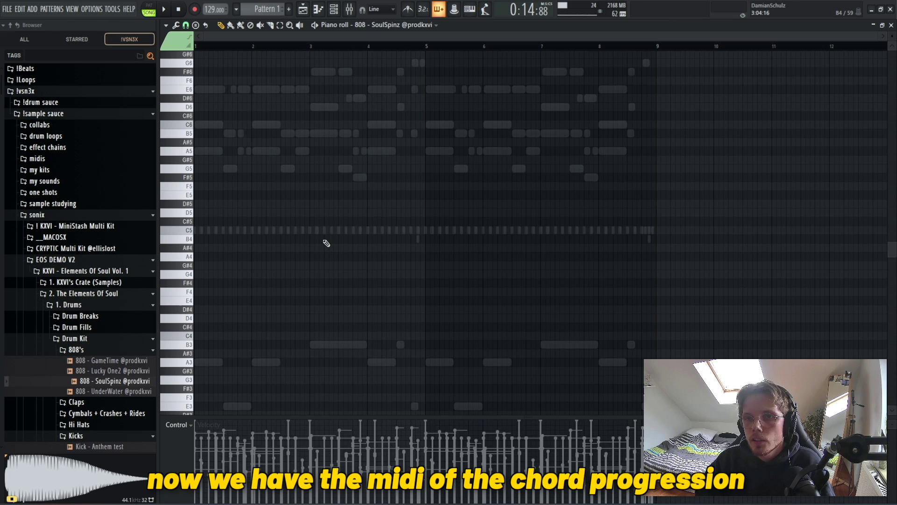
{"action": "key", "text": "F6"}
{"action": "scroll", "coordinate": [411, 192], "scroll_direction": "up", "scroll_amount": 3}
{"action": "left_click", "coordinate": [412, 186]}
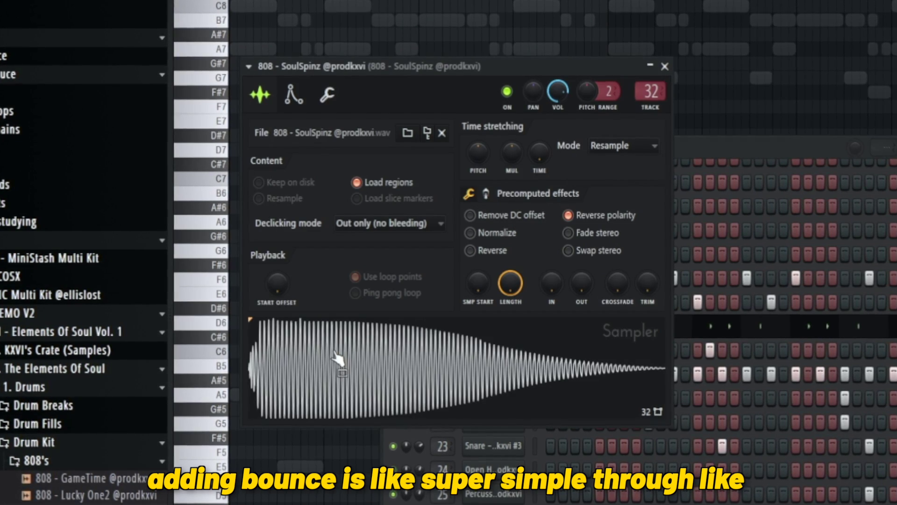
{"action": "left_click", "coordinate": [293, 93]}
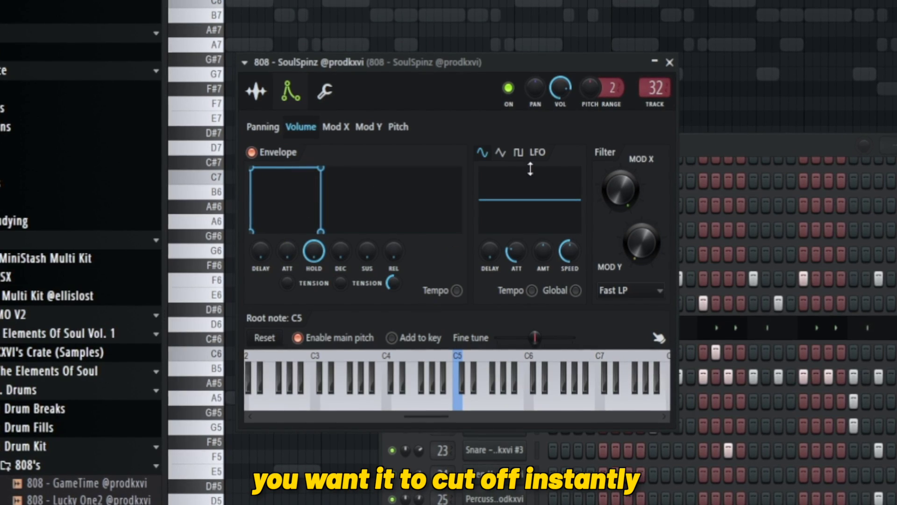
{"action": "left_click", "coordinate": [668, 63]}
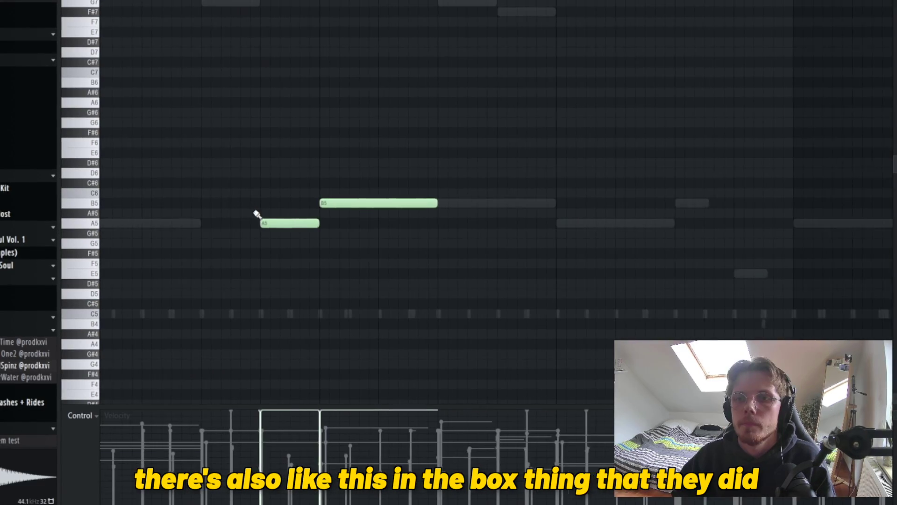
Chop the A5 808 note before the long B5 note into tiny slices and shape their velocities into a rising curve for a reversed effect.
{"action": "left_click_drag", "start_coordinate": [260, 217], "coordinate": [376, 297]}
{"action": "key", "text": "alt+u"}
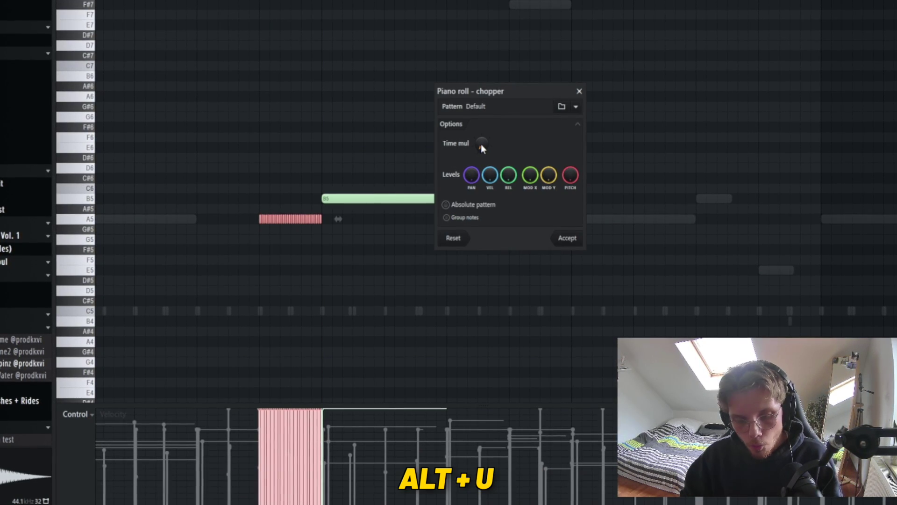
{"action": "left_click", "coordinate": [567, 237]}
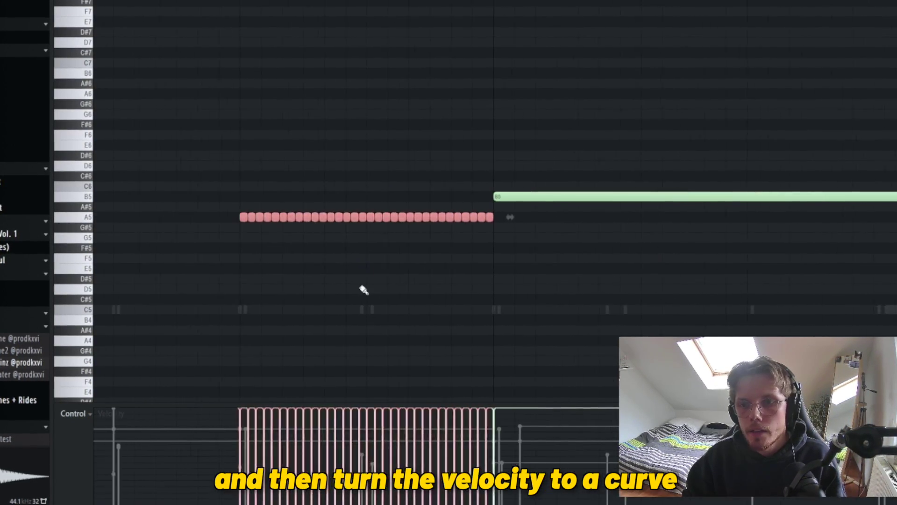
{"action": "mouse_move", "coordinate": [228, 499]}
{"action": "left_mouse_down"}
{"action": "mouse_move", "coordinate": [406, 479]}
{"action": "mouse_move", "coordinate": [490, 411]}
{"action": "left_mouse_up"}
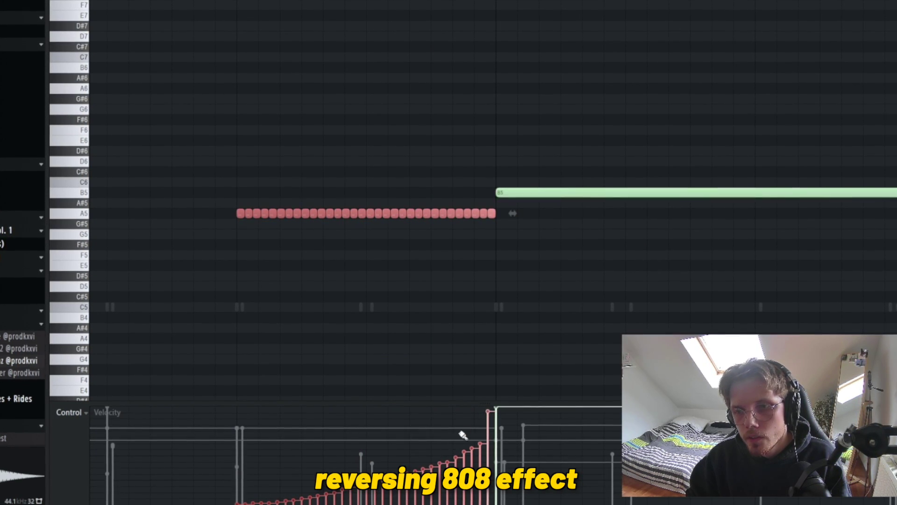
{"action": "key", "text": "space"}
{"action": "scroll", "coordinate": [314, 91], "scroll_direction": "down", "scroll_amount": 3}
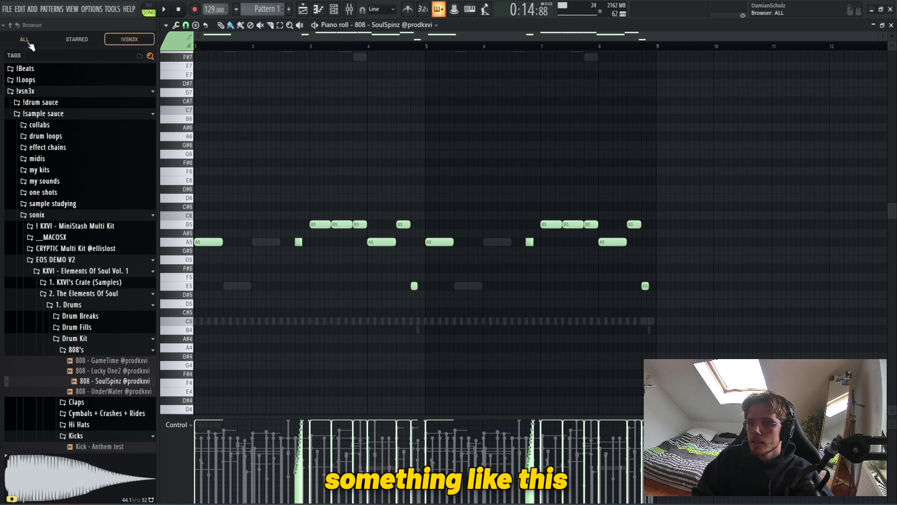
{"action": "scroll", "coordinate": [311, 245], "scroll_direction": "up", "scroll_amount": 4}
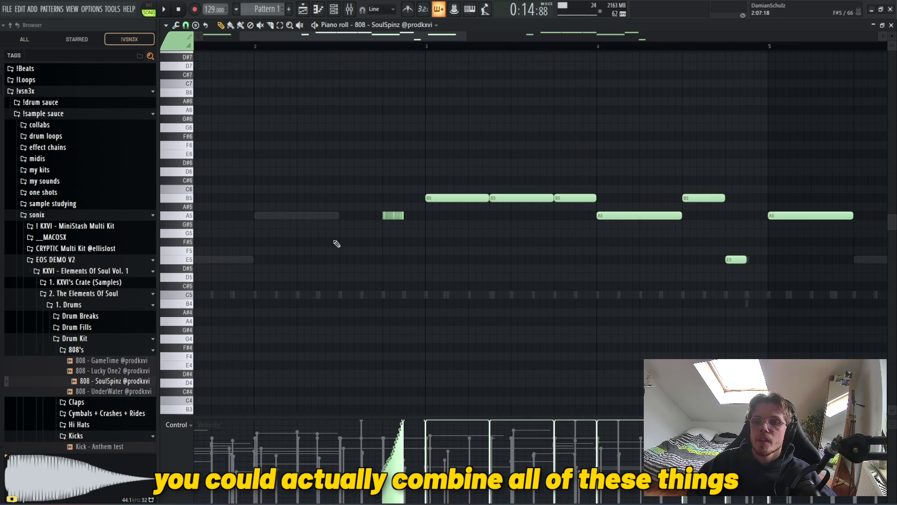
{"action": "scroll", "coordinate": [474, 267], "scroll_direction": "down", "scroll_amount": 1}
{"action": "scroll", "coordinate": [474, 266], "scroll_direction": "down", "scroll_amount": 1}
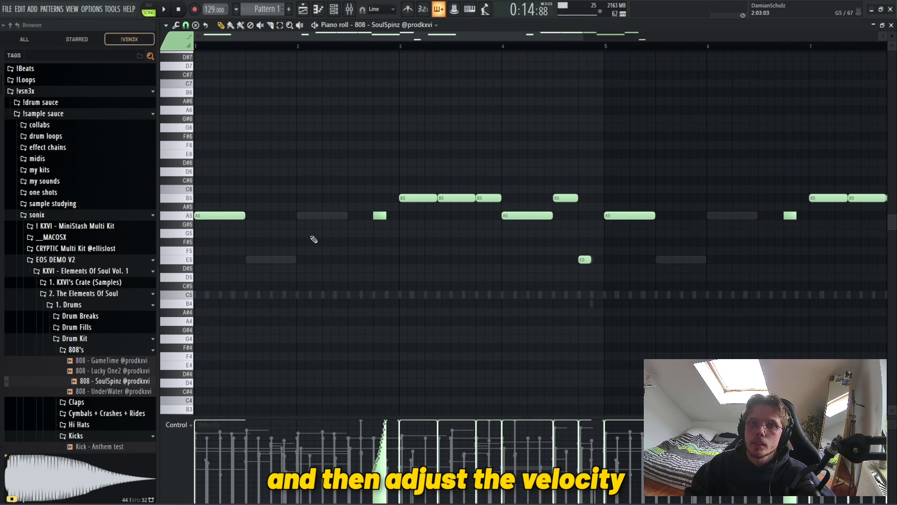
{"action": "left_click_drag", "start_coordinate": [329, 203], "coordinate": [409, 256]}
{"action": "left_click_drag", "start_coordinate": [331, 212], "coordinate": [421, 240]}
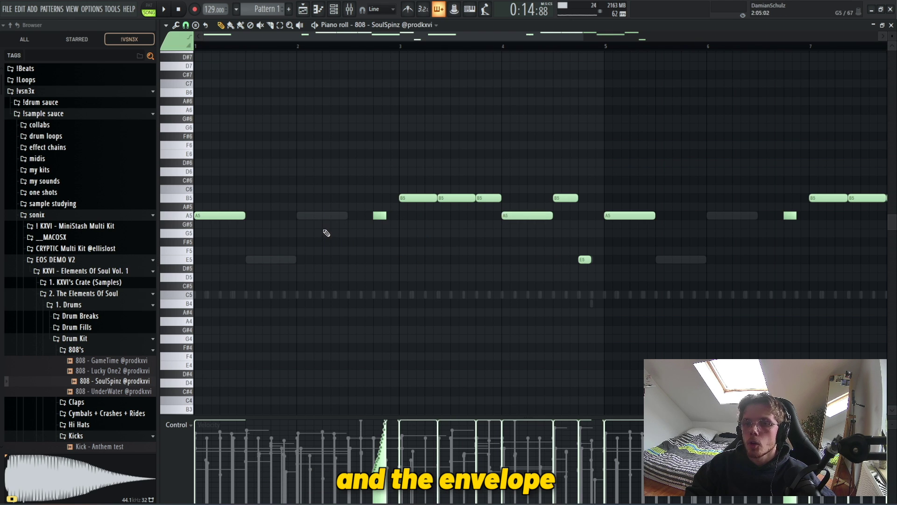
Add a run of short A6 and A5 808 notes around the chopped slices in bar 6 and play it back.
{"action": "scroll", "coordinate": [336, 226], "scroll_direction": "down", "scroll_amount": 3}
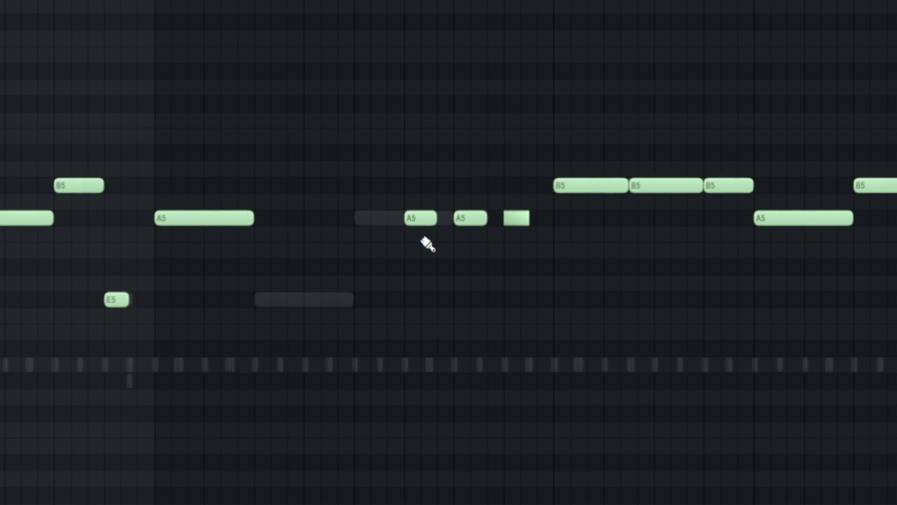
{"action": "scroll", "coordinate": [401, 351], "scroll_direction": "up", "scroll_amount": 3}
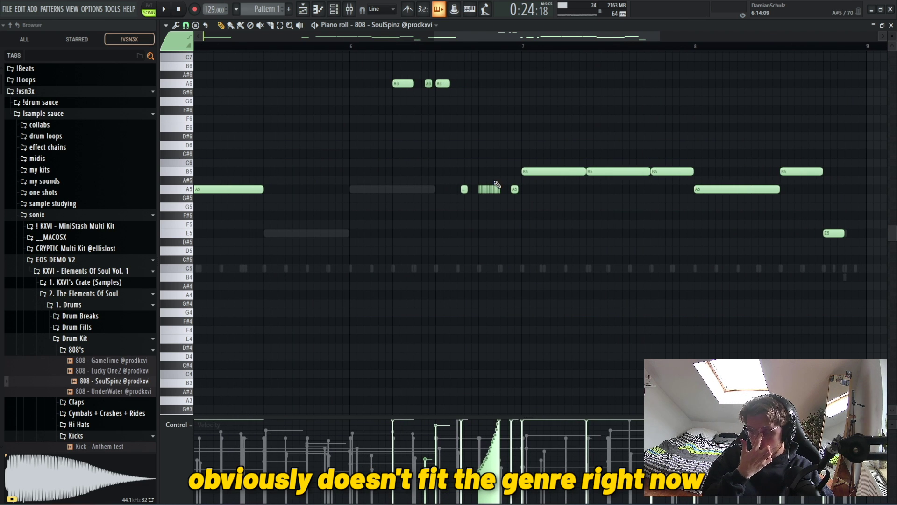
{"action": "scroll", "coordinate": [490, 201], "scroll_direction": "up", "scroll_amount": 1}
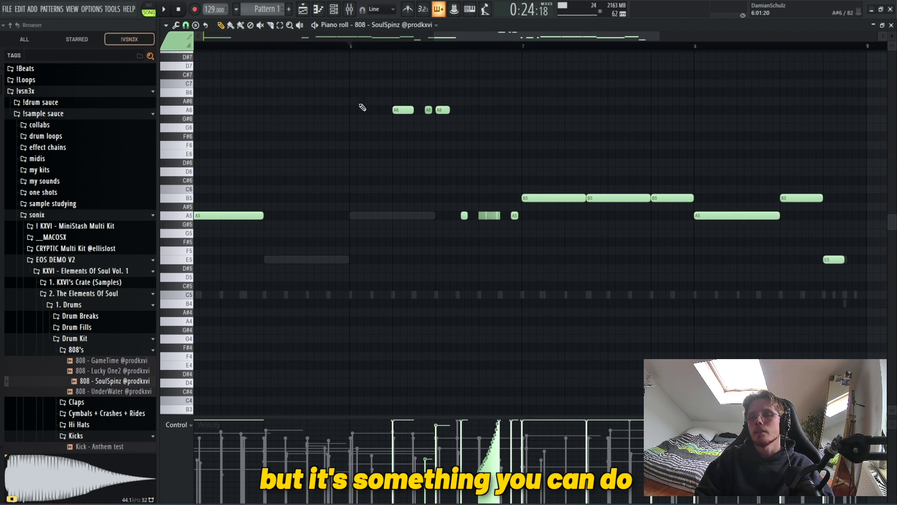
{"action": "key", "text": "space"}
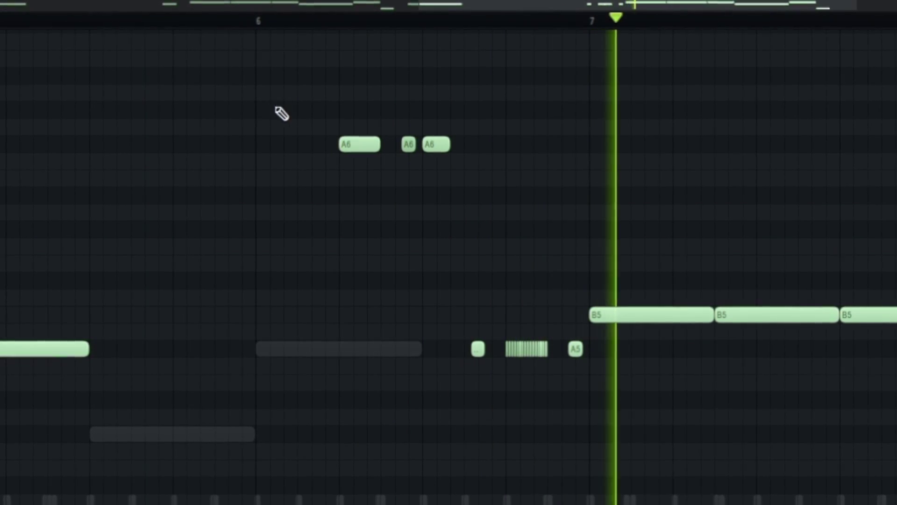
{"action": "left_click_drag", "start_coordinate": [310, 66], "coordinate": [591, 421]}
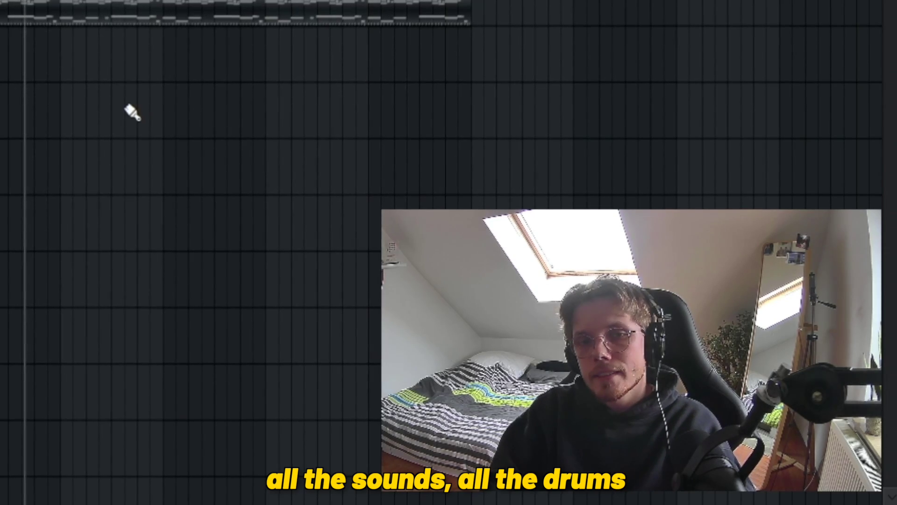